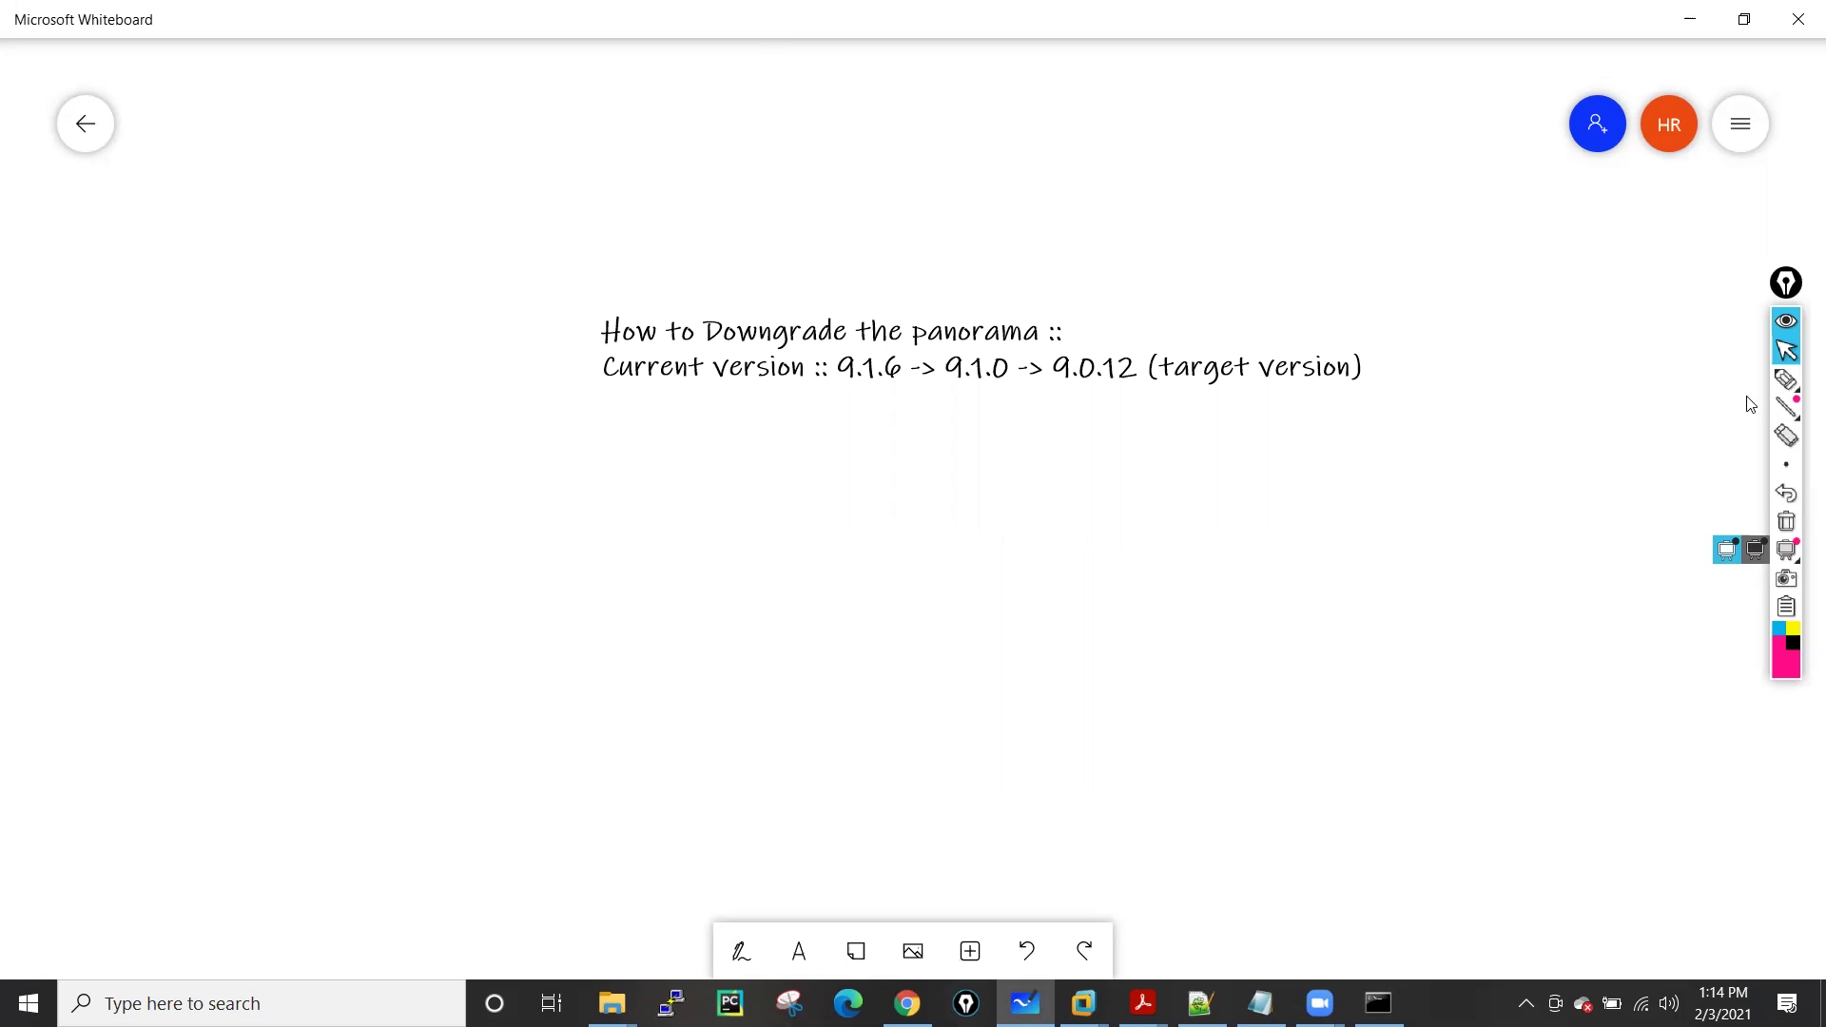
On the whiteboard, circle current version 9.1.6 and handwrite and circle 8.0.2 in pink
{"action": "left_click", "coordinate": [1786, 379]}
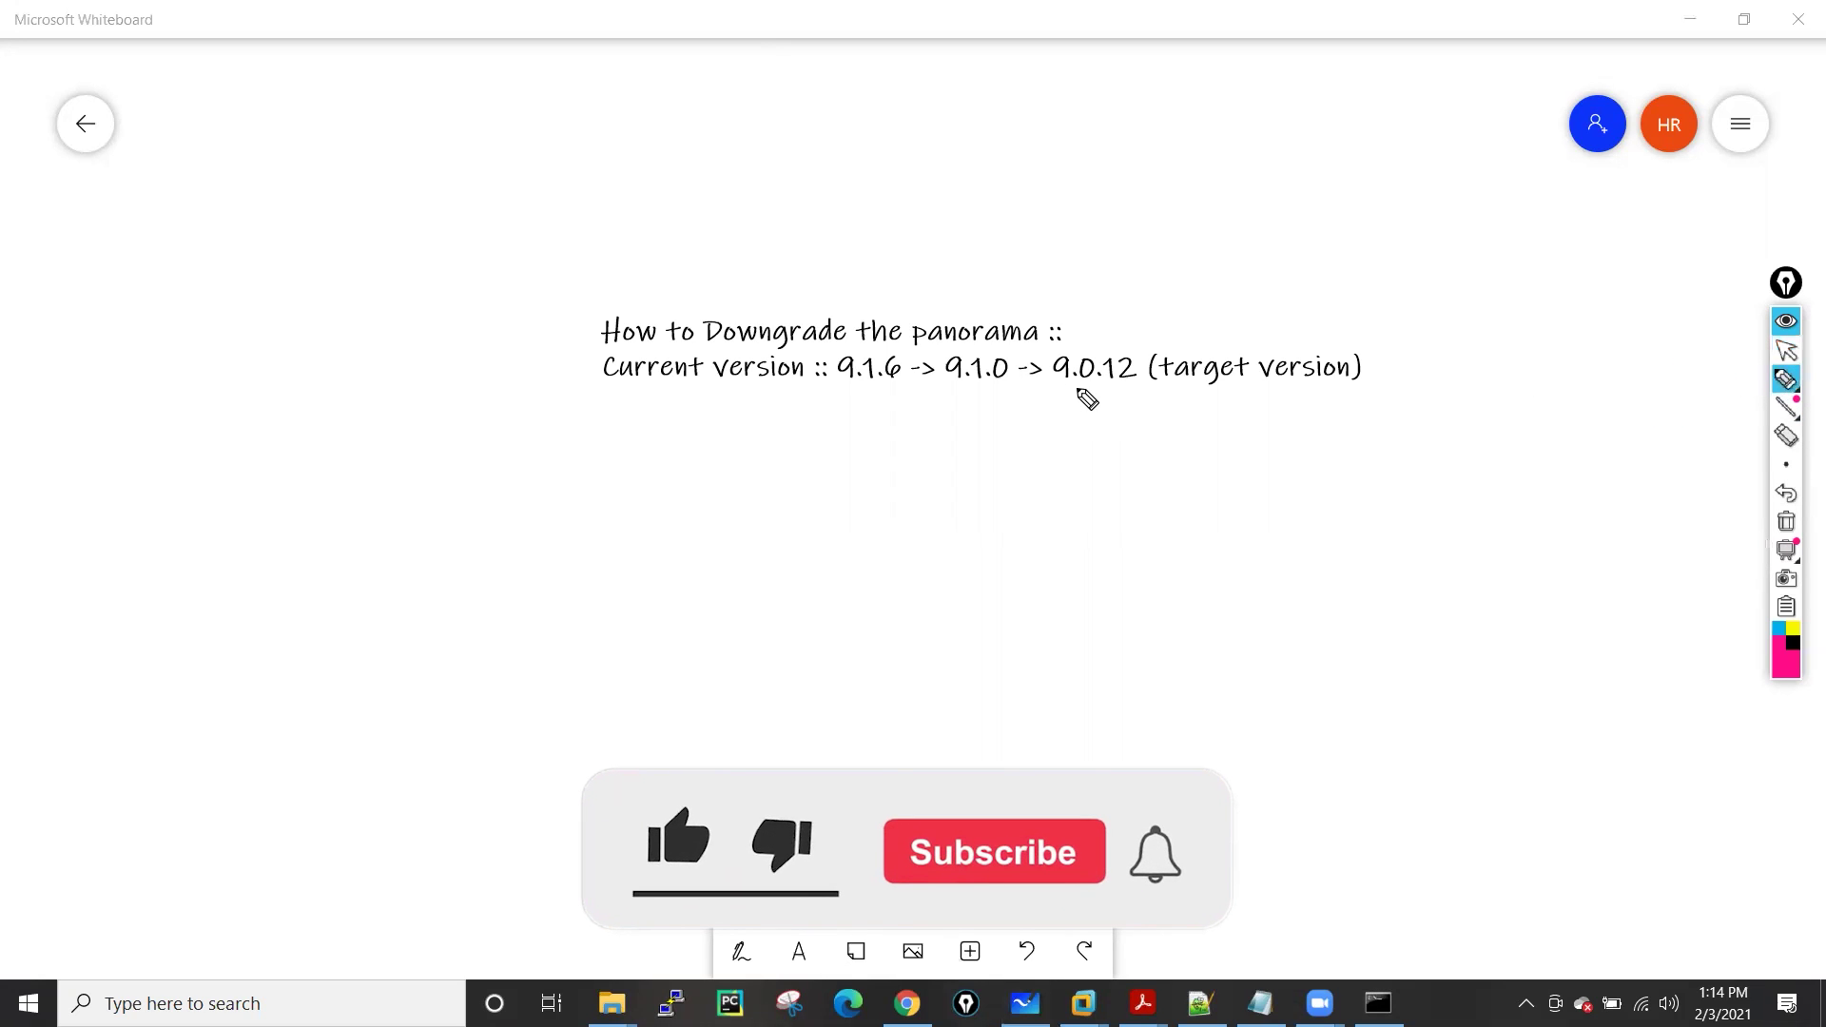
{"action": "mouse_move", "coordinate": [303, 240]}
{"action": "left_mouse_down"}
{"action": "mouse_move", "coordinate": [343, 223]}
{"action": "mouse_move", "coordinate": [358, 245]}
{"action": "left_mouse_up"}
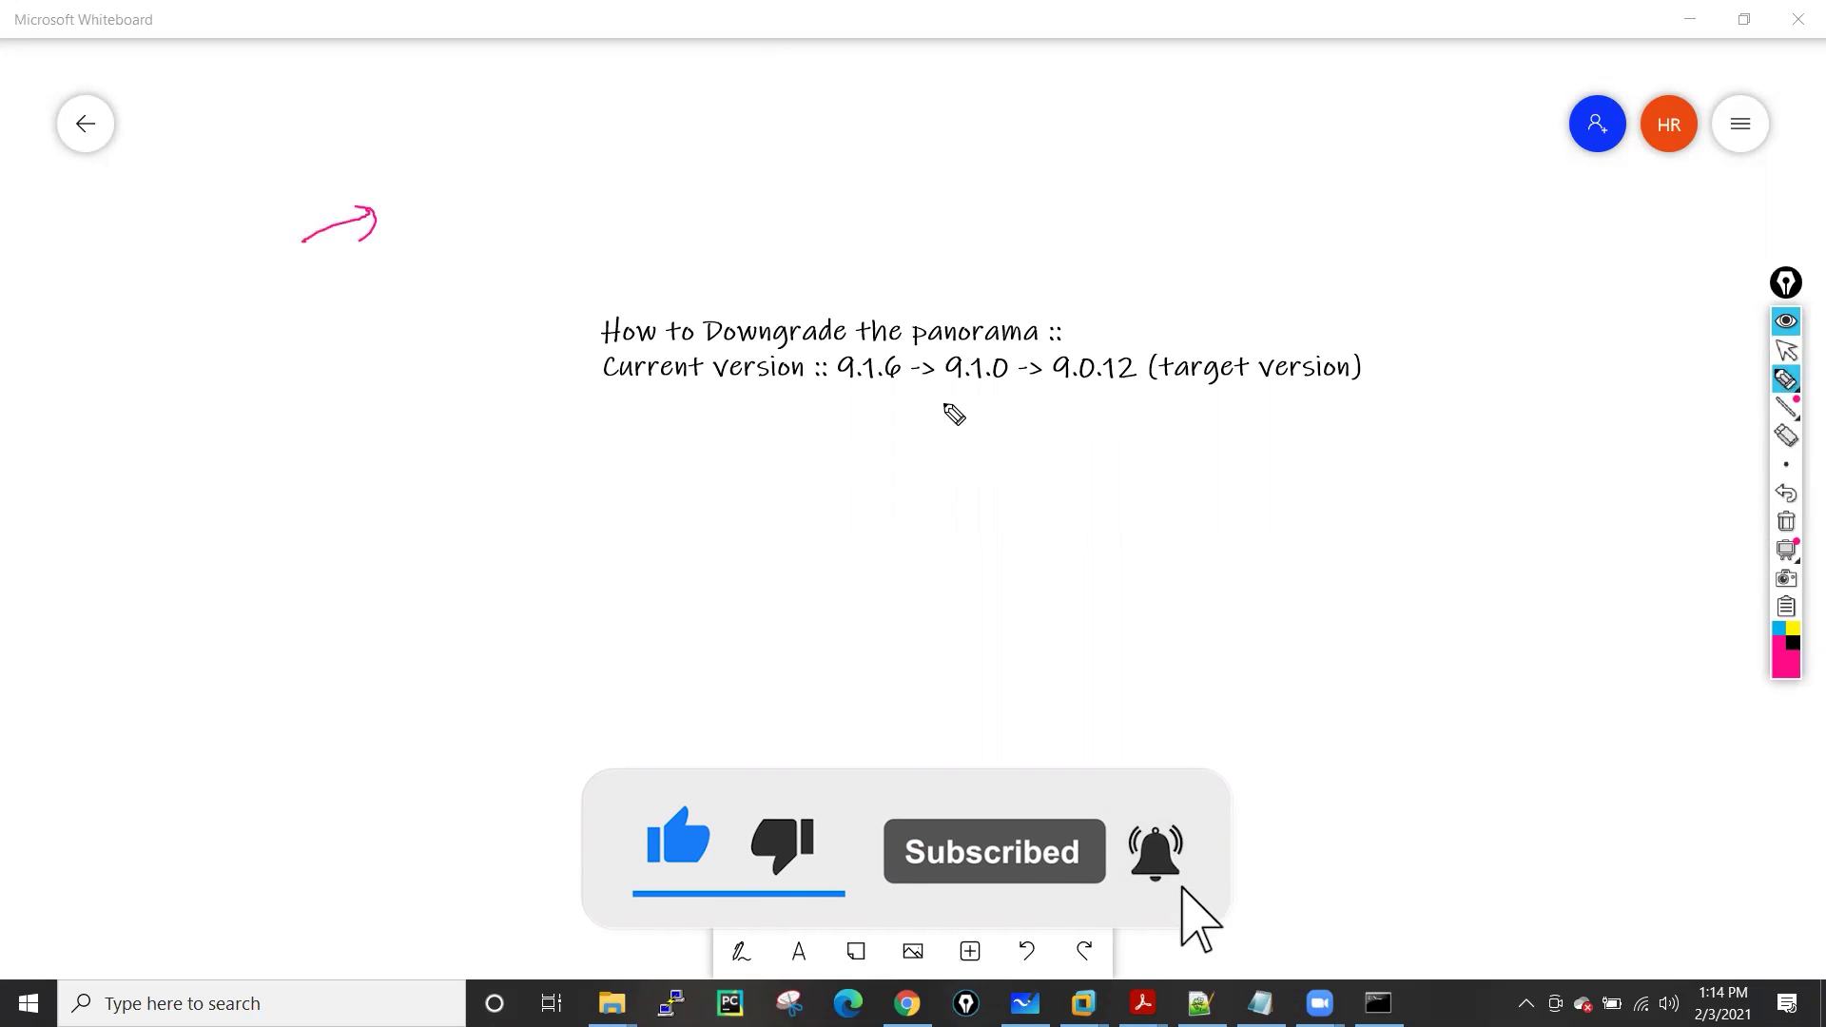
{"action": "mouse_move", "coordinate": [835, 394]}
{"action": "left_mouse_down"}
{"action": "mouse_move", "coordinate": [910, 368]}
{"action": "mouse_move", "coordinate": [855, 417]}
{"action": "left_mouse_up"}
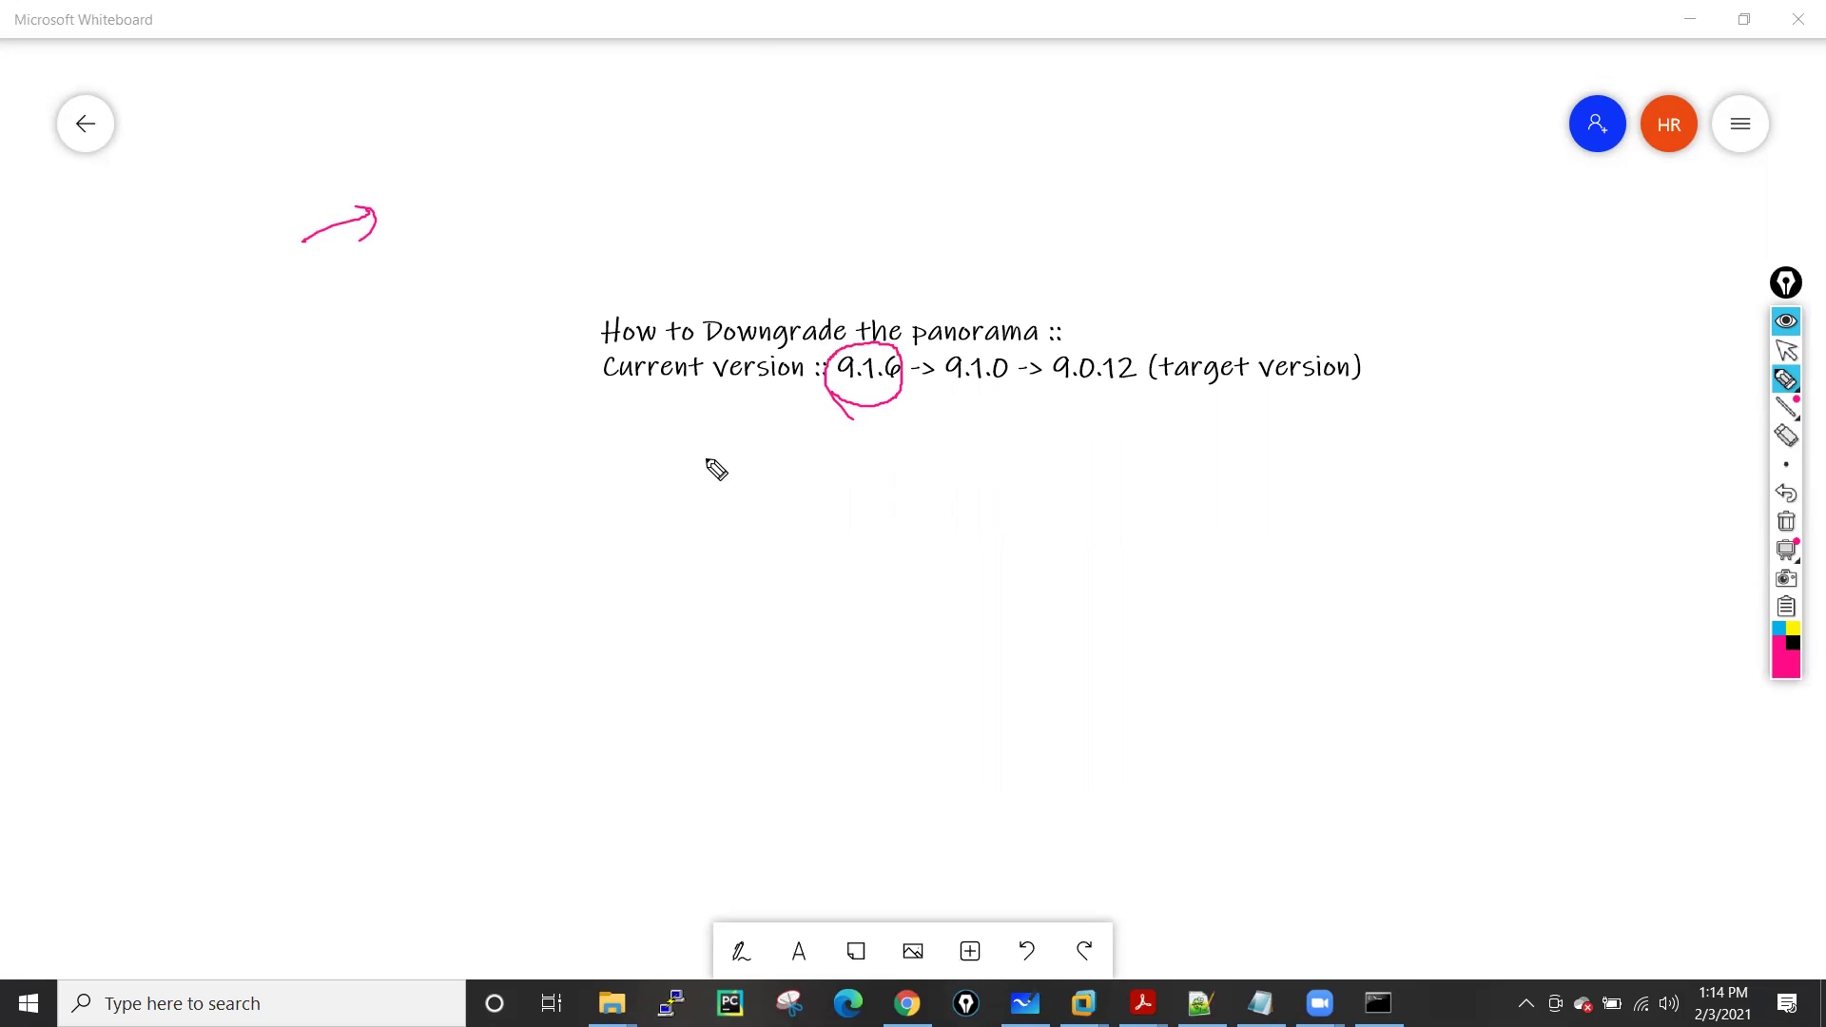
{"action": "mouse_move", "coordinate": [446, 531]}
{"action": "left_mouse_down"}
{"action": "mouse_move", "coordinate": [461, 579]}
{"action": "mouse_move", "coordinate": [489, 534]}
{"action": "mouse_move", "coordinate": [545, 542]}
{"action": "left_mouse_up"}
{"action": "left_click", "coordinate": [472, 551]}
{"action": "left_click", "coordinate": [515, 536]}
{"action": "mouse_move", "coordinate": [542, 489]}
{"action": "left_mouse_down"}
{"action": "mouse_move", "coordinate": [562, 609]}
{"action": "mouse_move", "coordinate": [561, 490]}
{"action": "left_mouse_up"}
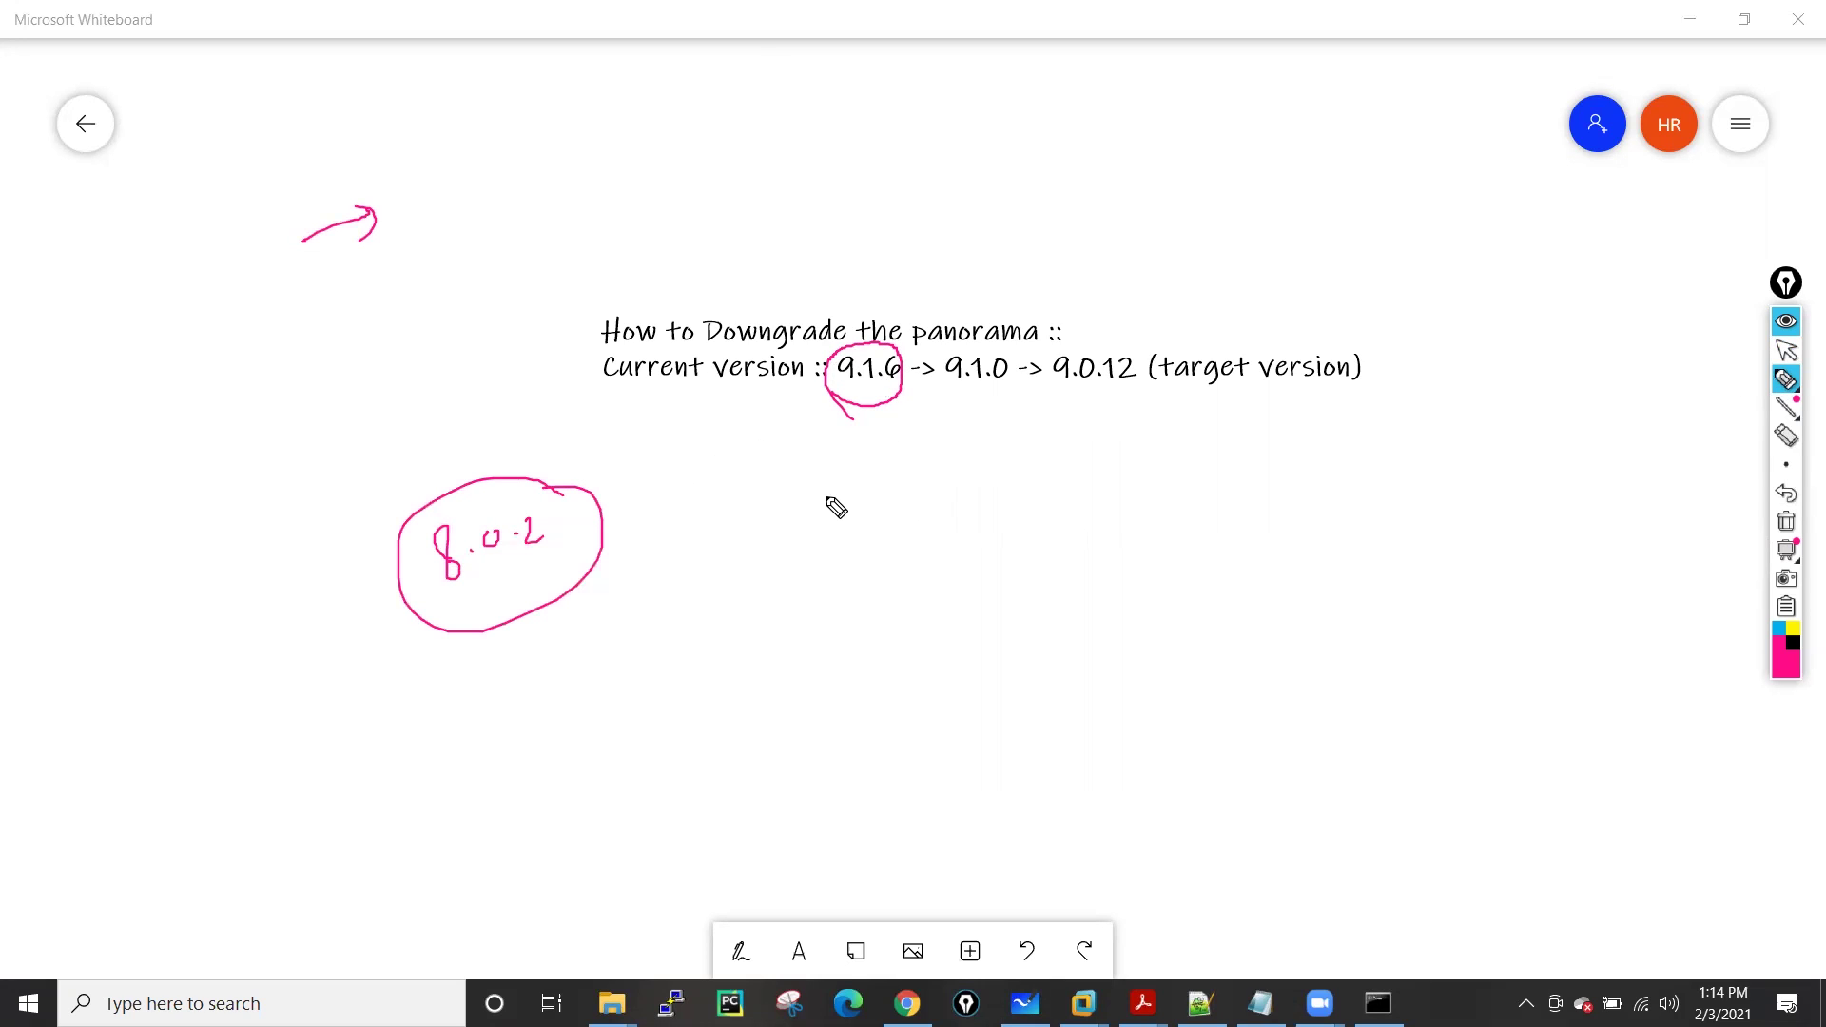
Draw arrows from 9.1.6 to target 9.0.12, then erase all pink annotations
{"action": "mouse_move", "coordinate": [827, 497]}
{"action": "left_mouse_down"}
{"action": "mouse_move", "coordinate": [852, 418]}
{"action": "mouse_move", "coordinate": [867, 456]}
{"action": "left_mouse_up"}
{"action": "mouse_move", "coordinate": [882, 406]}
{"action": "left_mouse_down"}
{"action": "mouse_move", "coordinate": [903, 454]}
{"action": "mouse_move", "coordinate": [885, 444]}
{"action": "mouse_move", "coordinate": [911, 418]}
{"action": "left_mouse_up"}
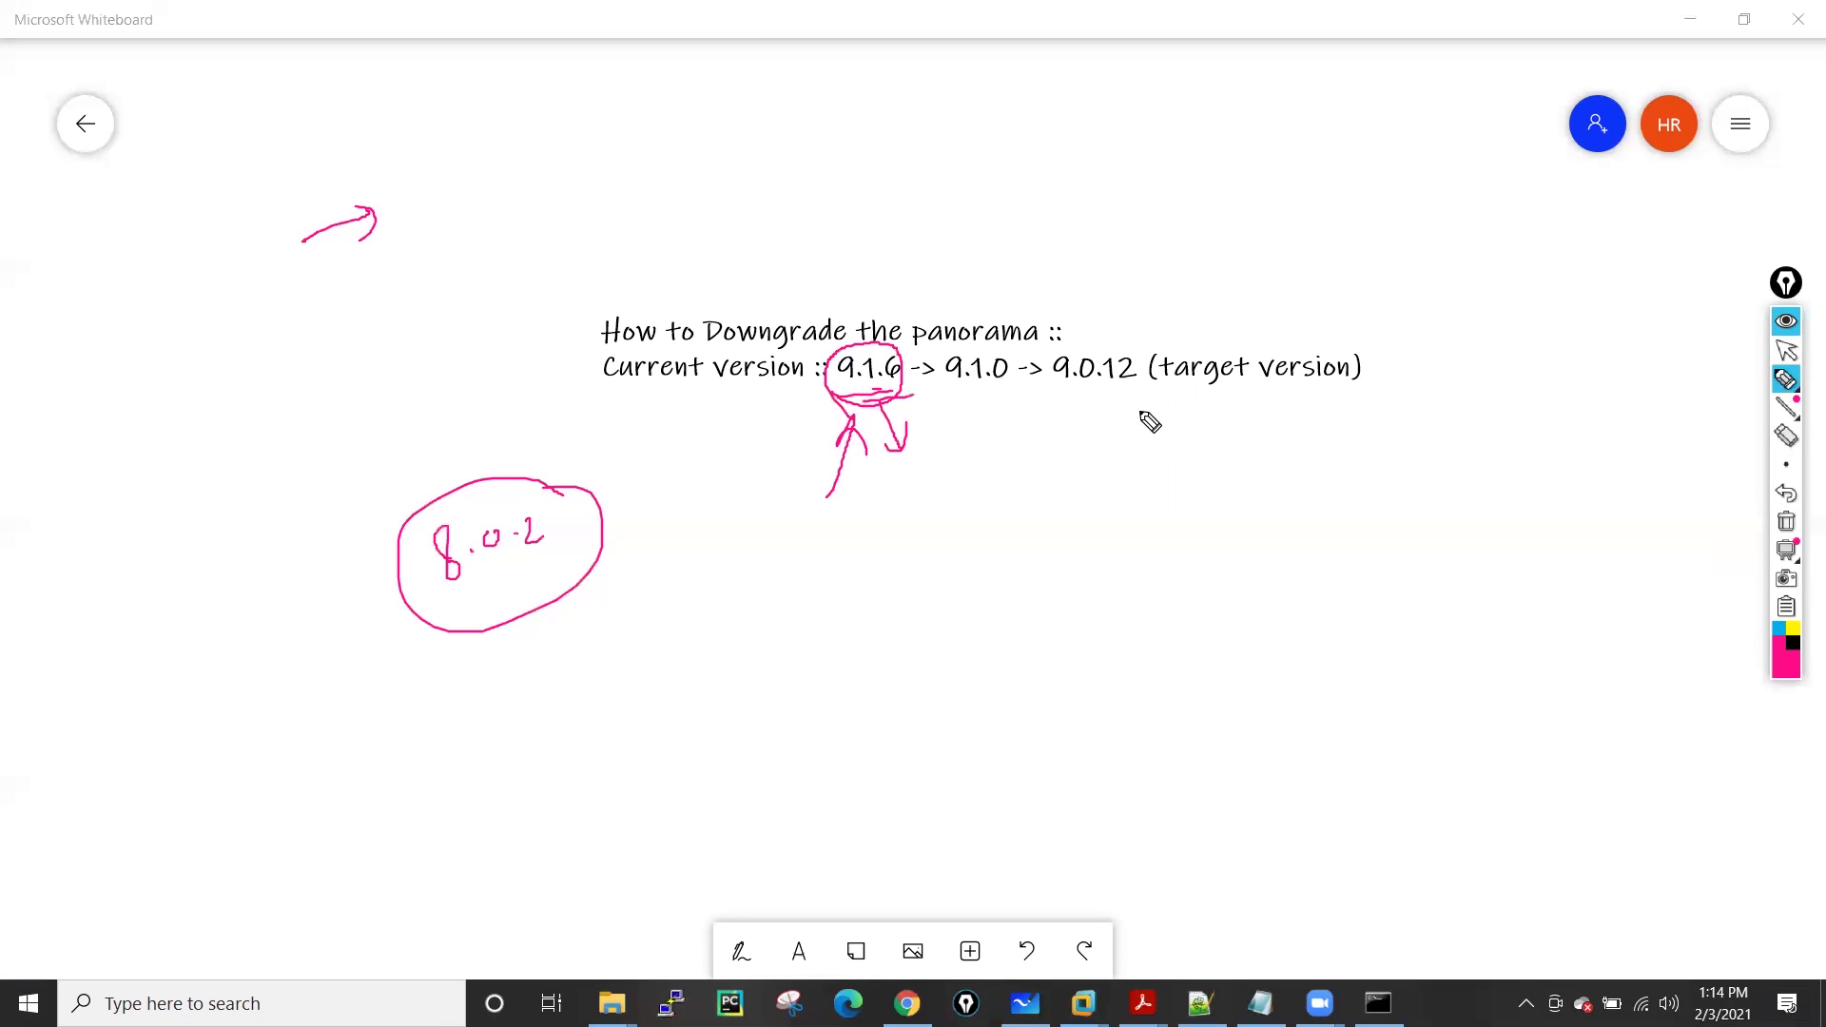
{"action": "mouse_move", "coordinate": [1069, 403]}
{"action": "left_mouse_down"}
{"action": "mouse_move", "coordinate": [1150, 343]}
{"action": "mouse_move", "coordinate": [1051, 374]}
{"action": "mouse_move", "coordinate": [1143, 407]}
{"action": "mouse_move", "coordinate": [1113, 454]}
{"action": "mouse_move", "coordinate": [1139, 400]}
{"action": "left_mouse_up"}
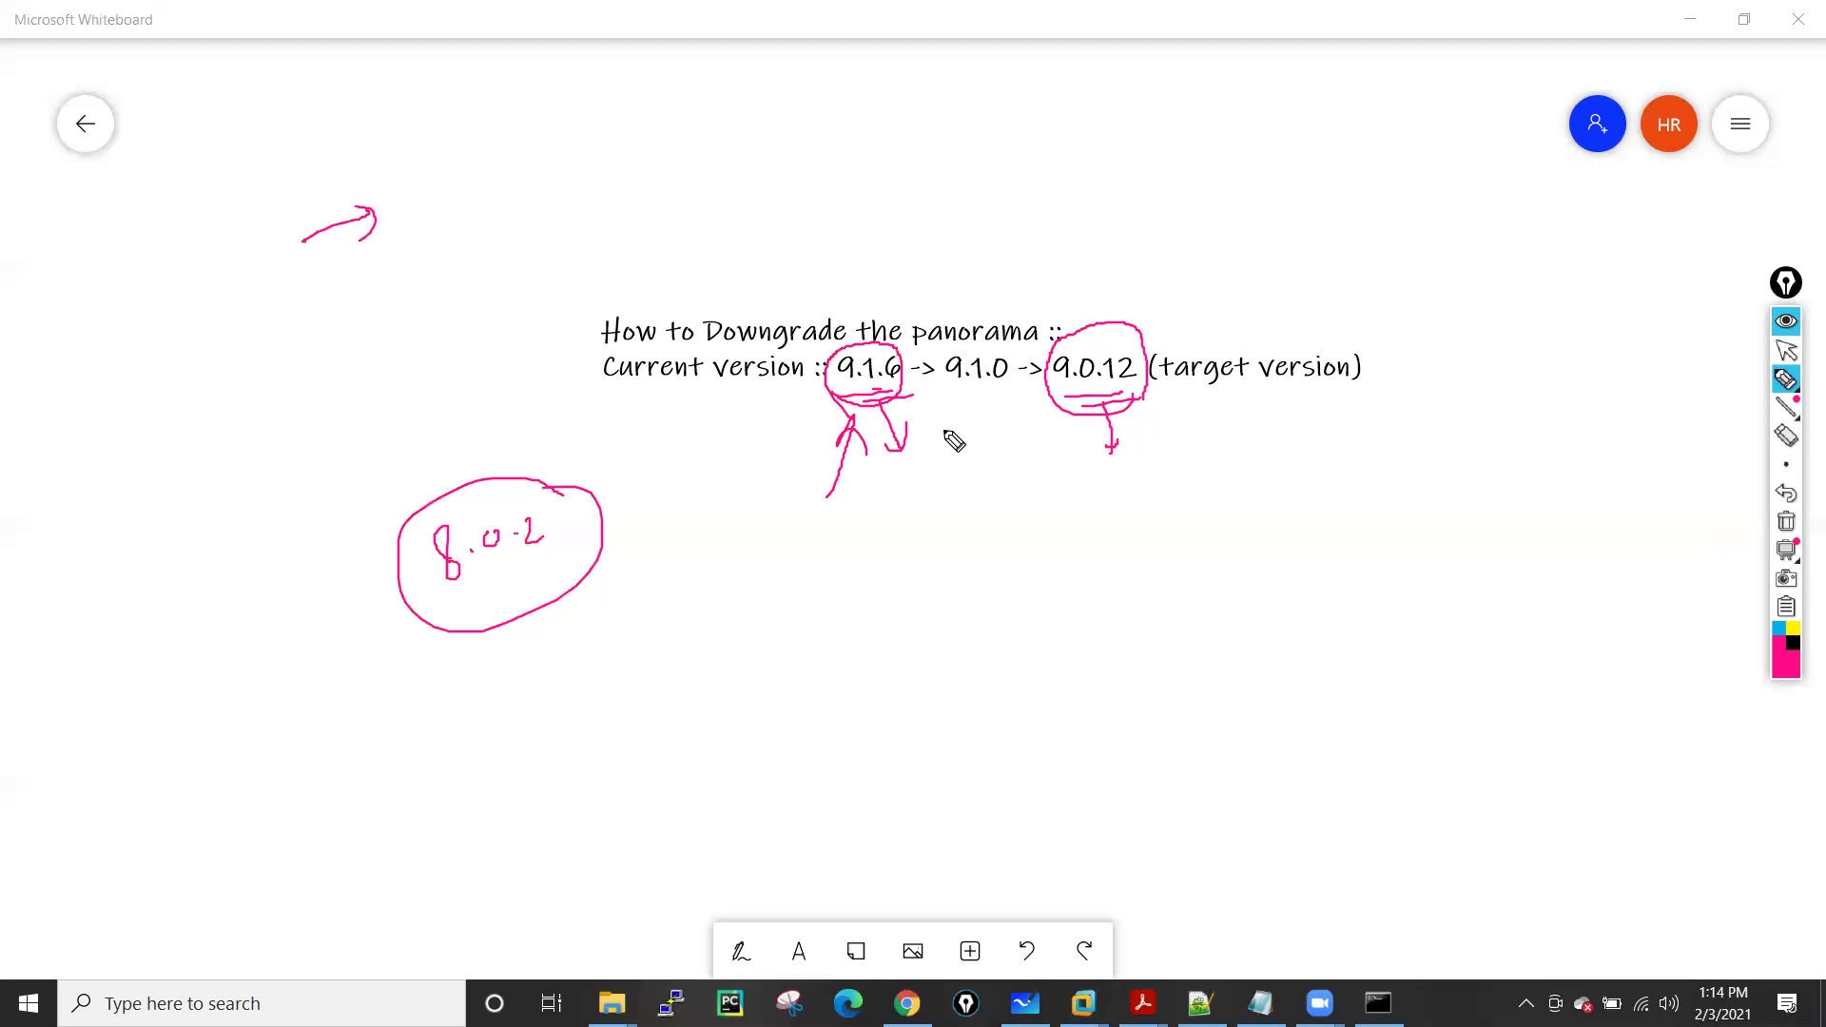
{"action": "left_click_drag", "start_coordinate": [868, 396], "coordinate": [1045, 411]}
{"action": "left_click", "coordinate": [1788, 522]}
{"action": "left_click", "coordinate": [1788, 353]}
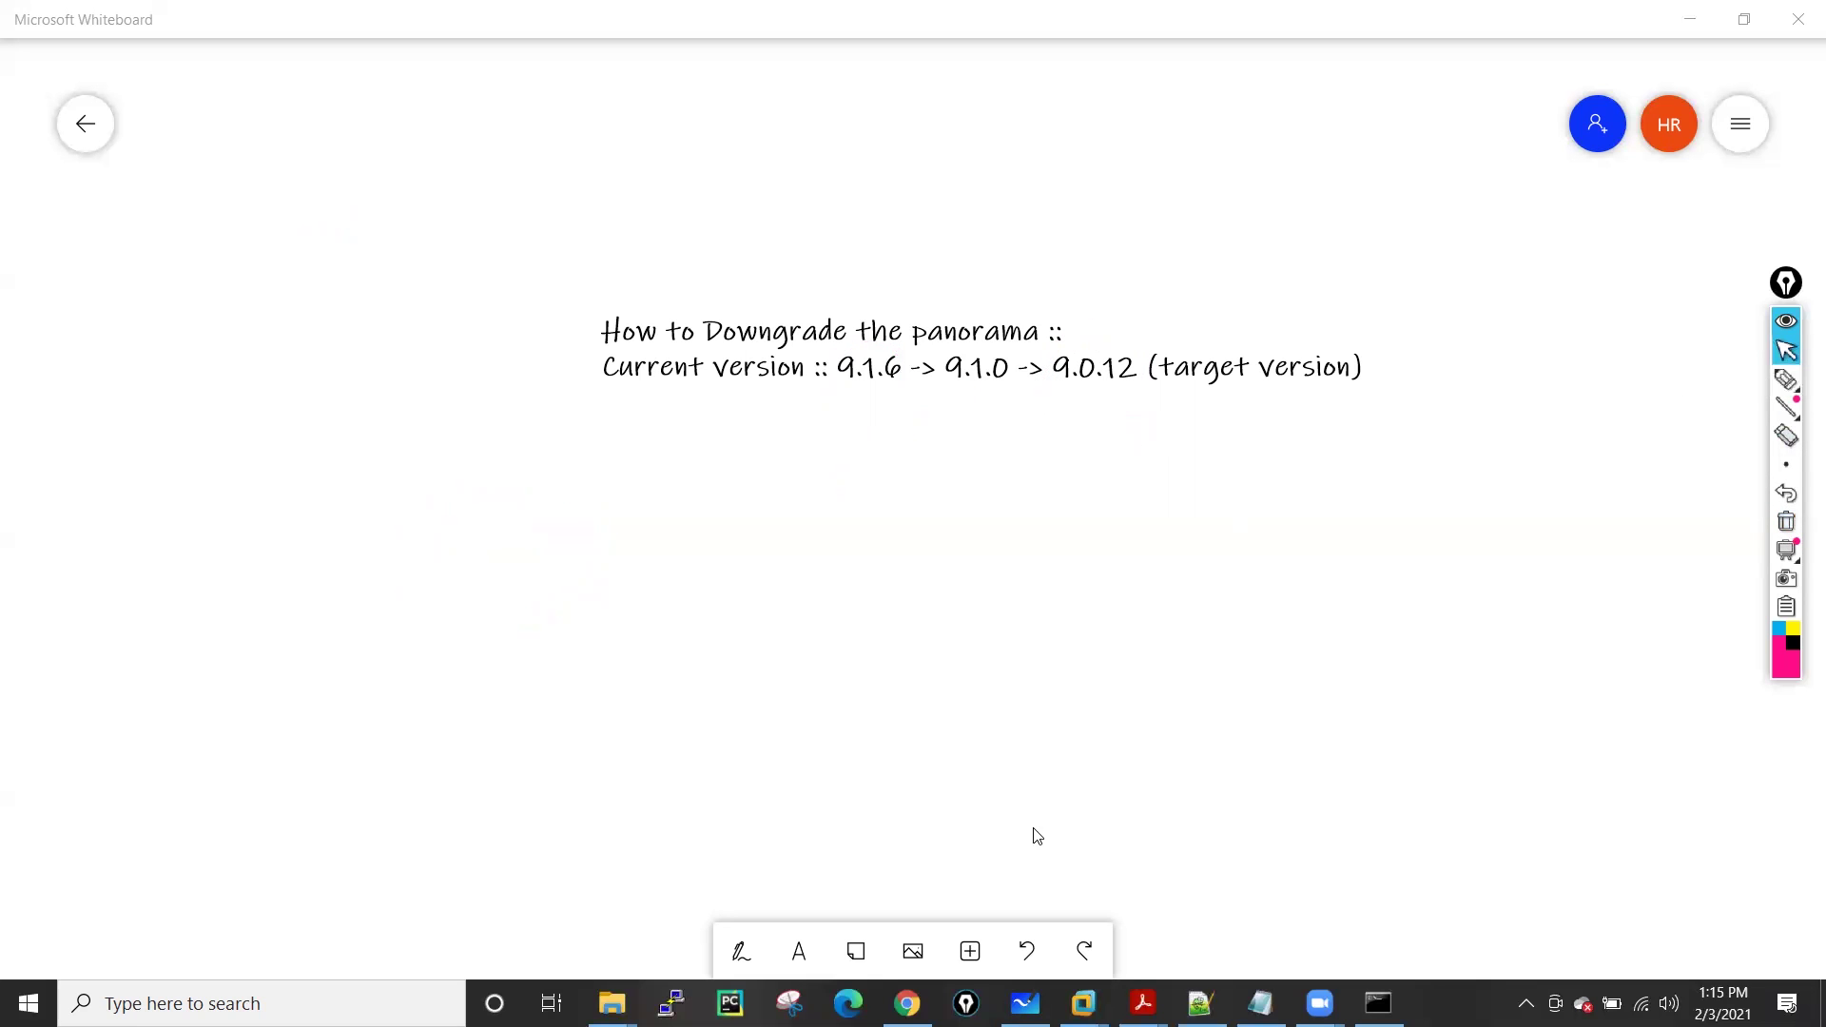
Install software version 9.1.0 in Panorama, then return to the whiteboard notes
{"action": "left_click", "coordinate": [905, 1003]}
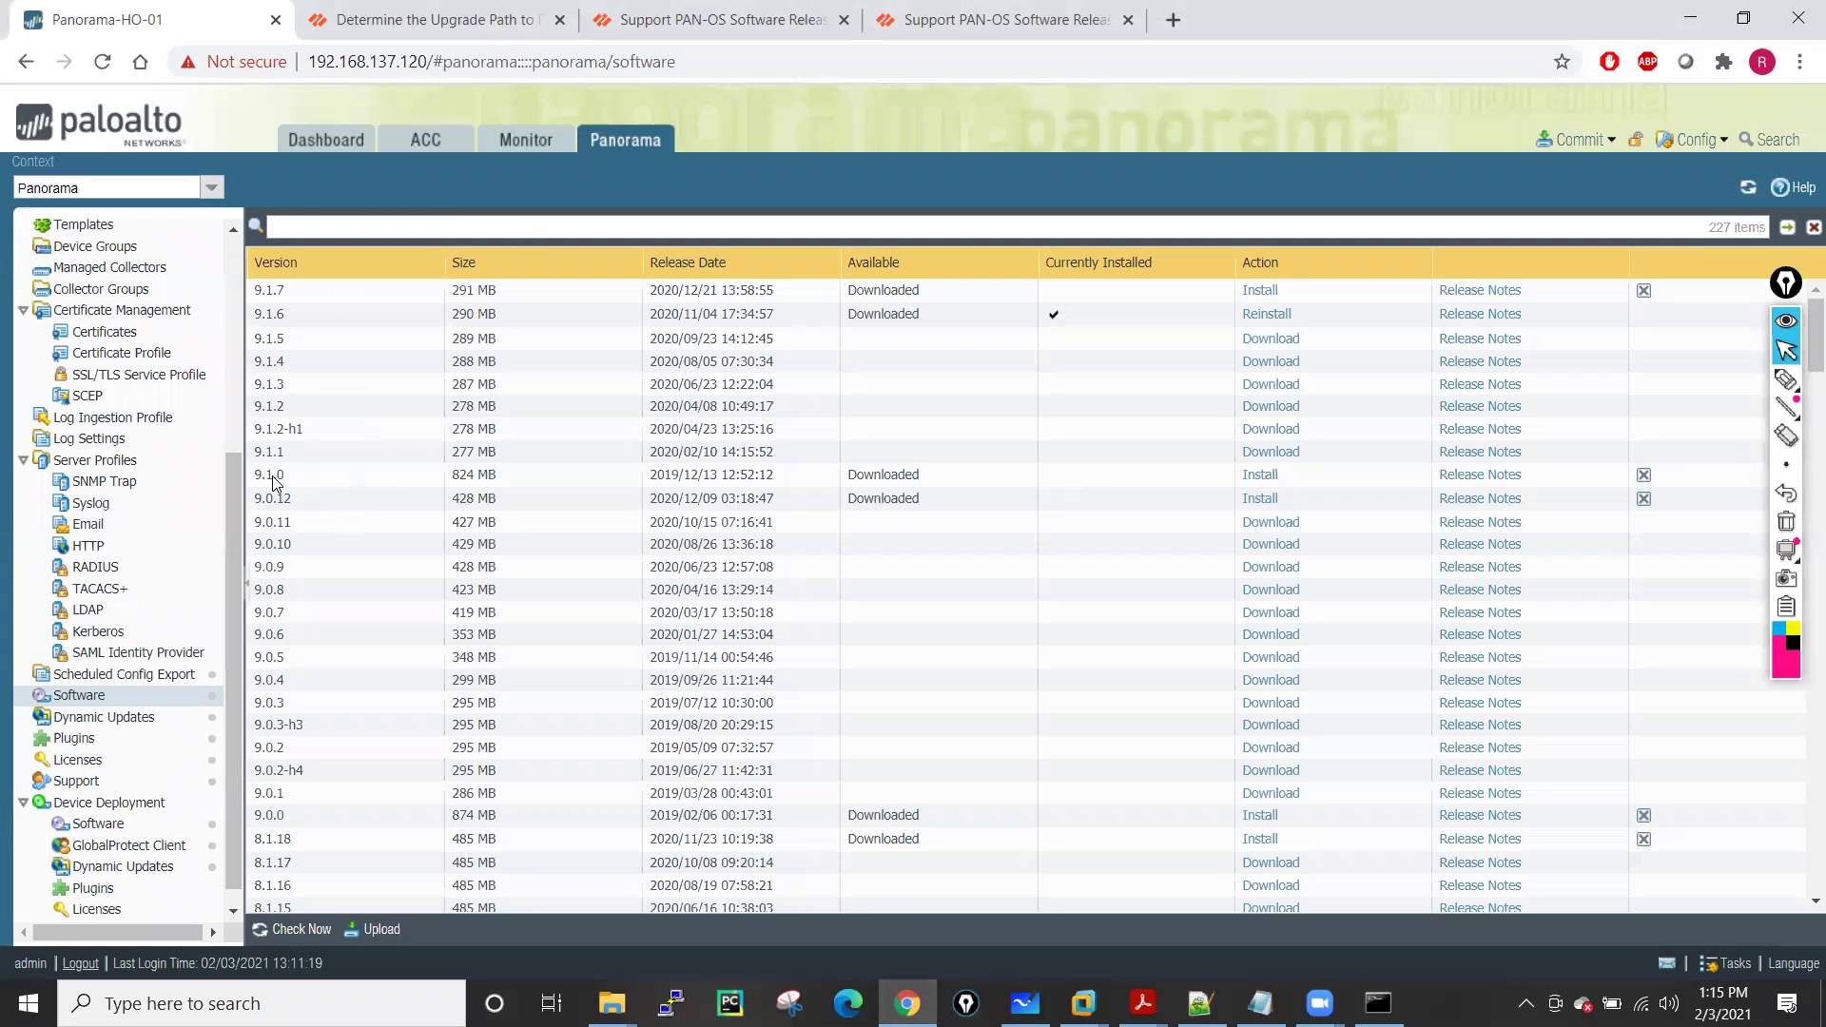
{"action": "left_click", "coordinate": [1261, 481]}
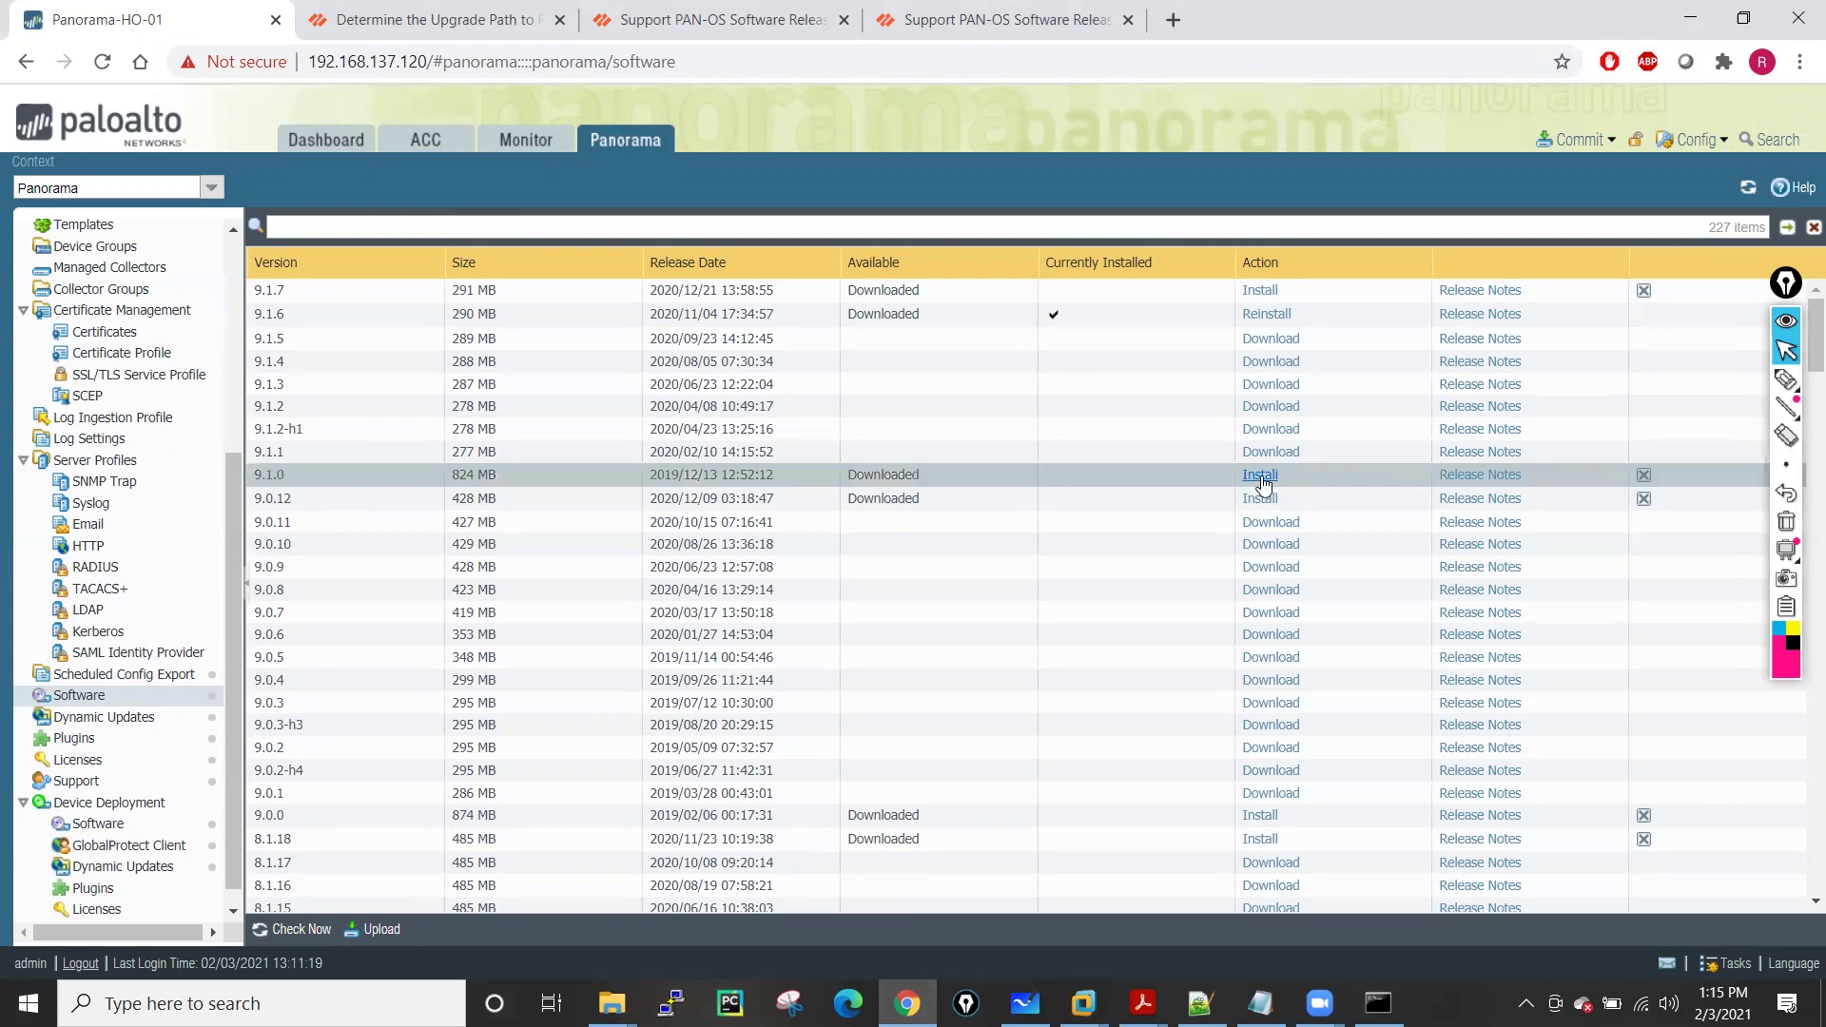
{"action": "left_click", "coordinate": [855, 616]}
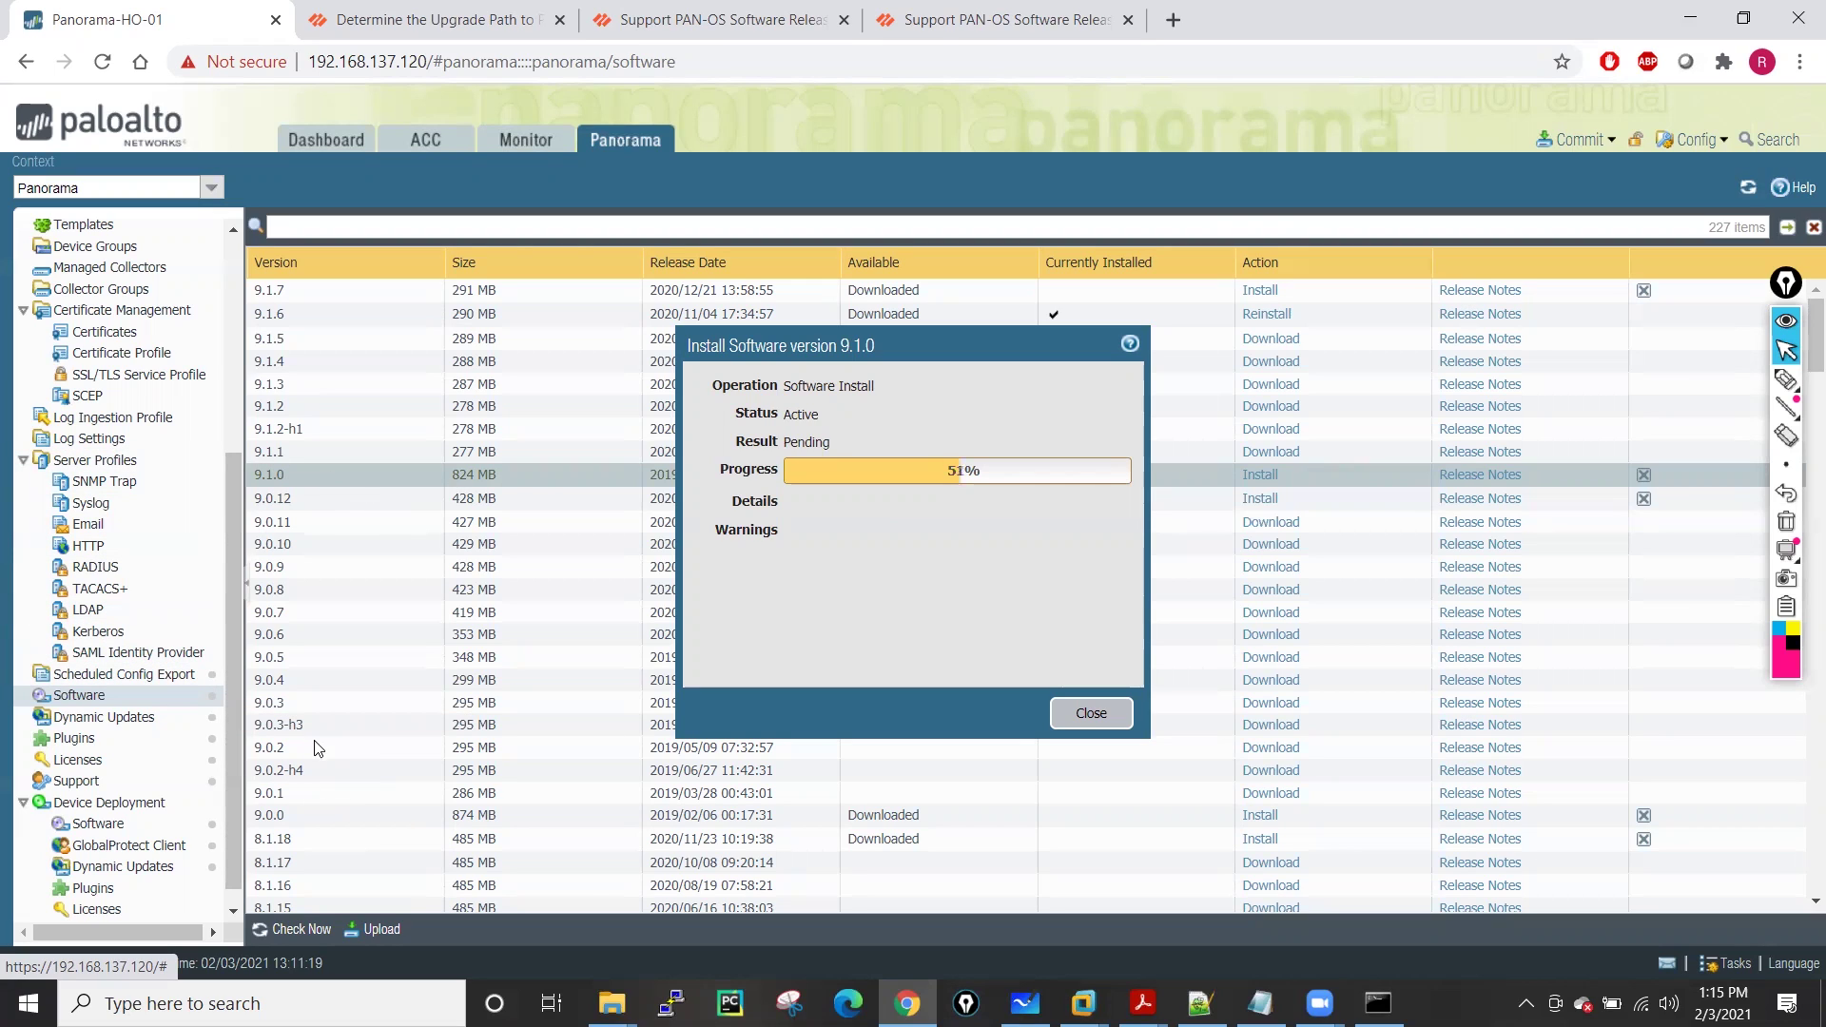
{"action": "left_click", "coordinate": [1024, 1004]}
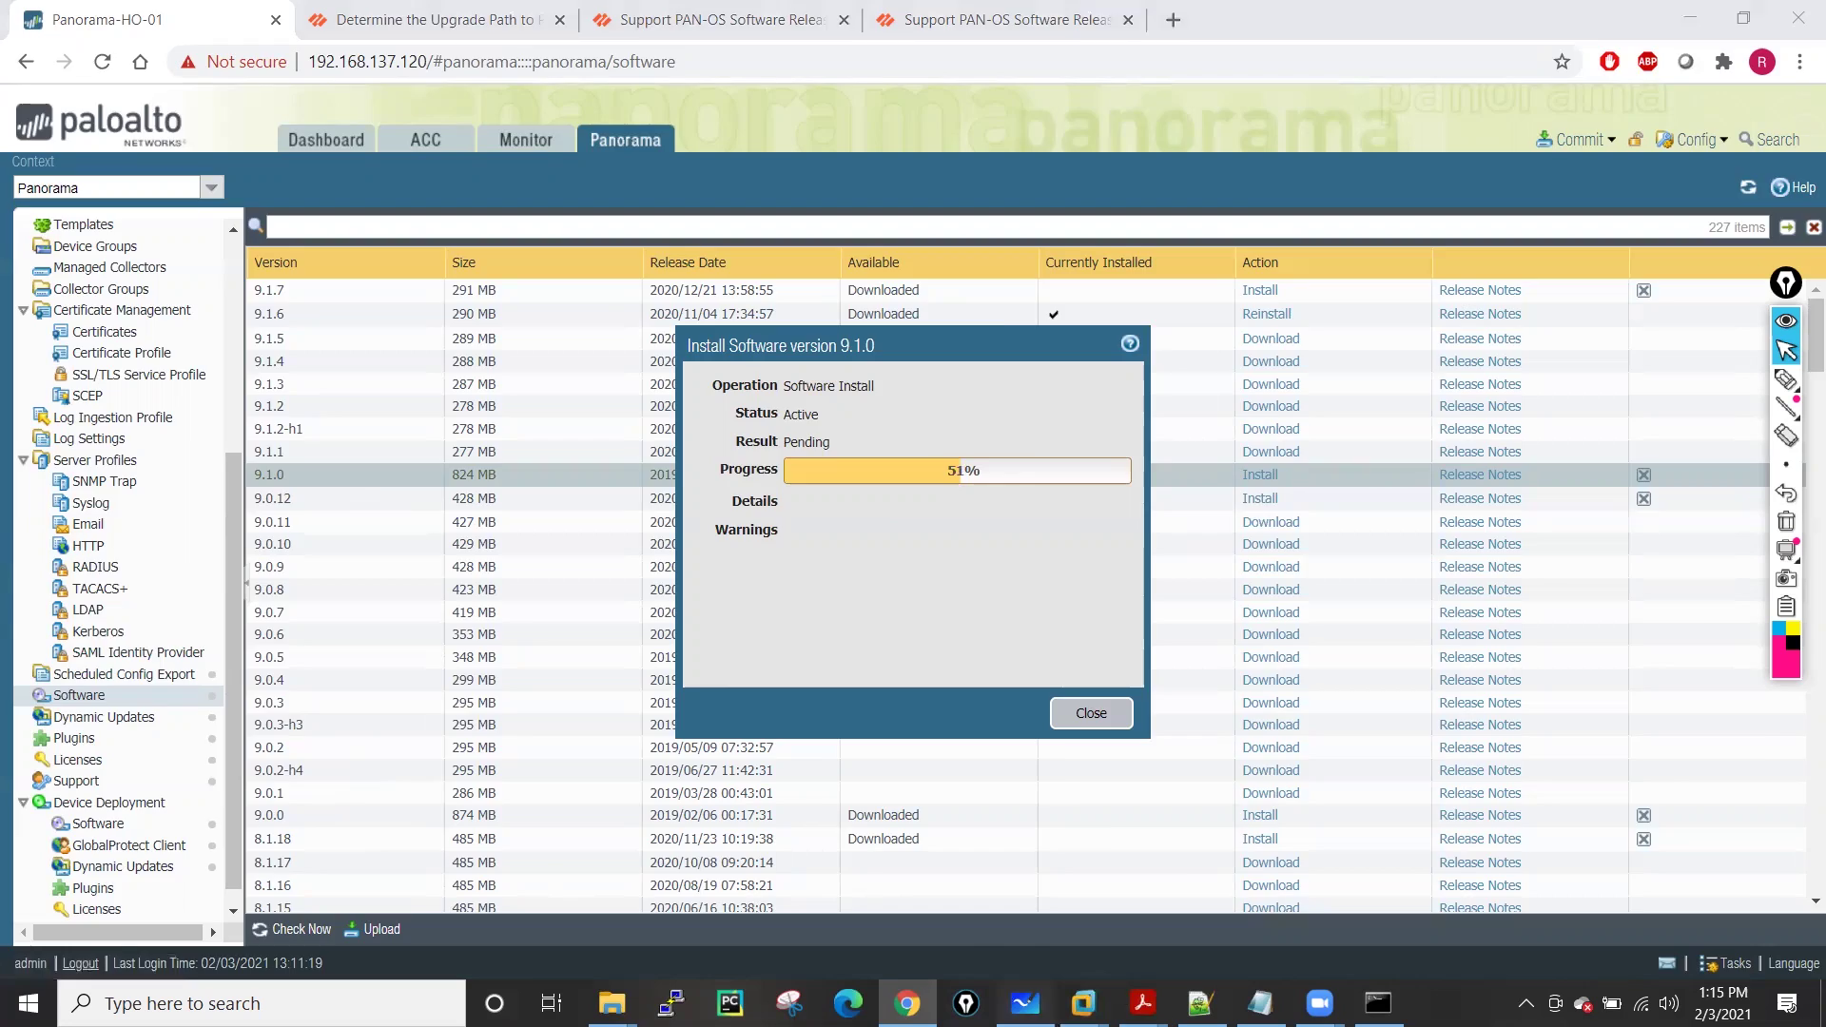
Hide the whiteboard and confirm the Panorama reboot once 9.1.0 finishes installing
{"action": "left_click", "coordinate": [1690, 18]}
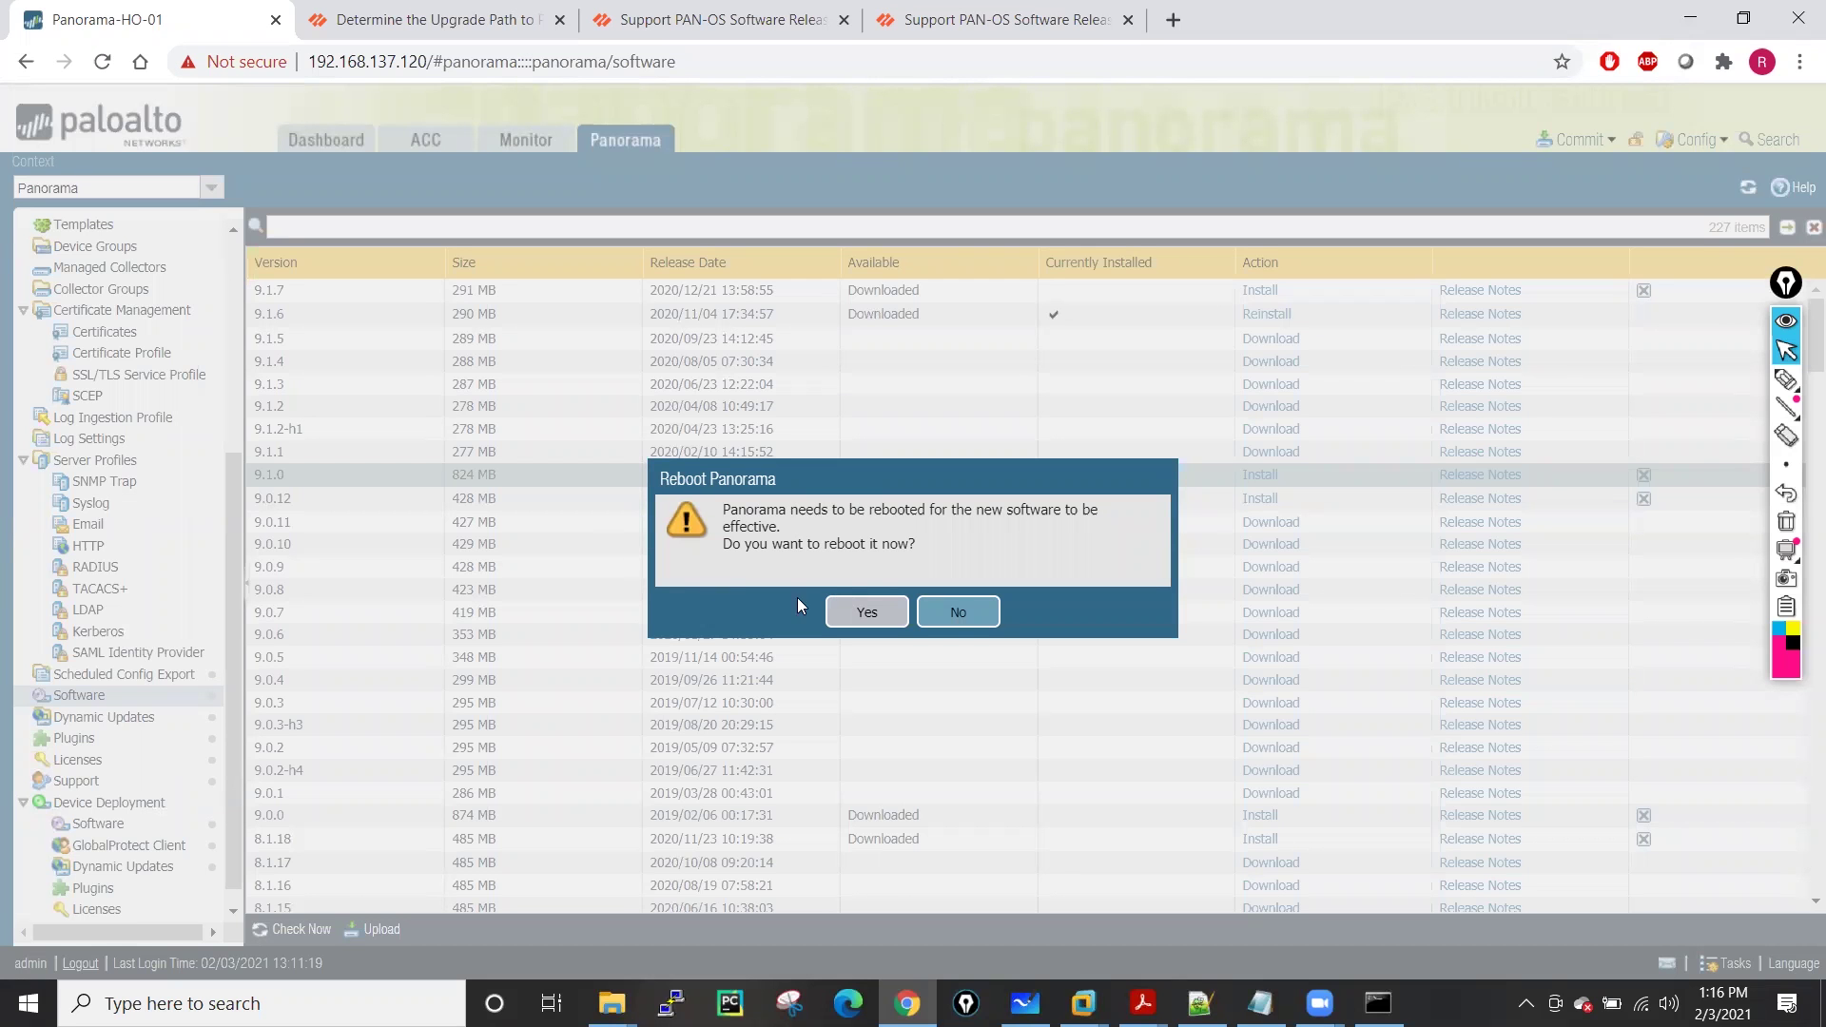
{"action": "left_click", "coordinate": [867, 613]}
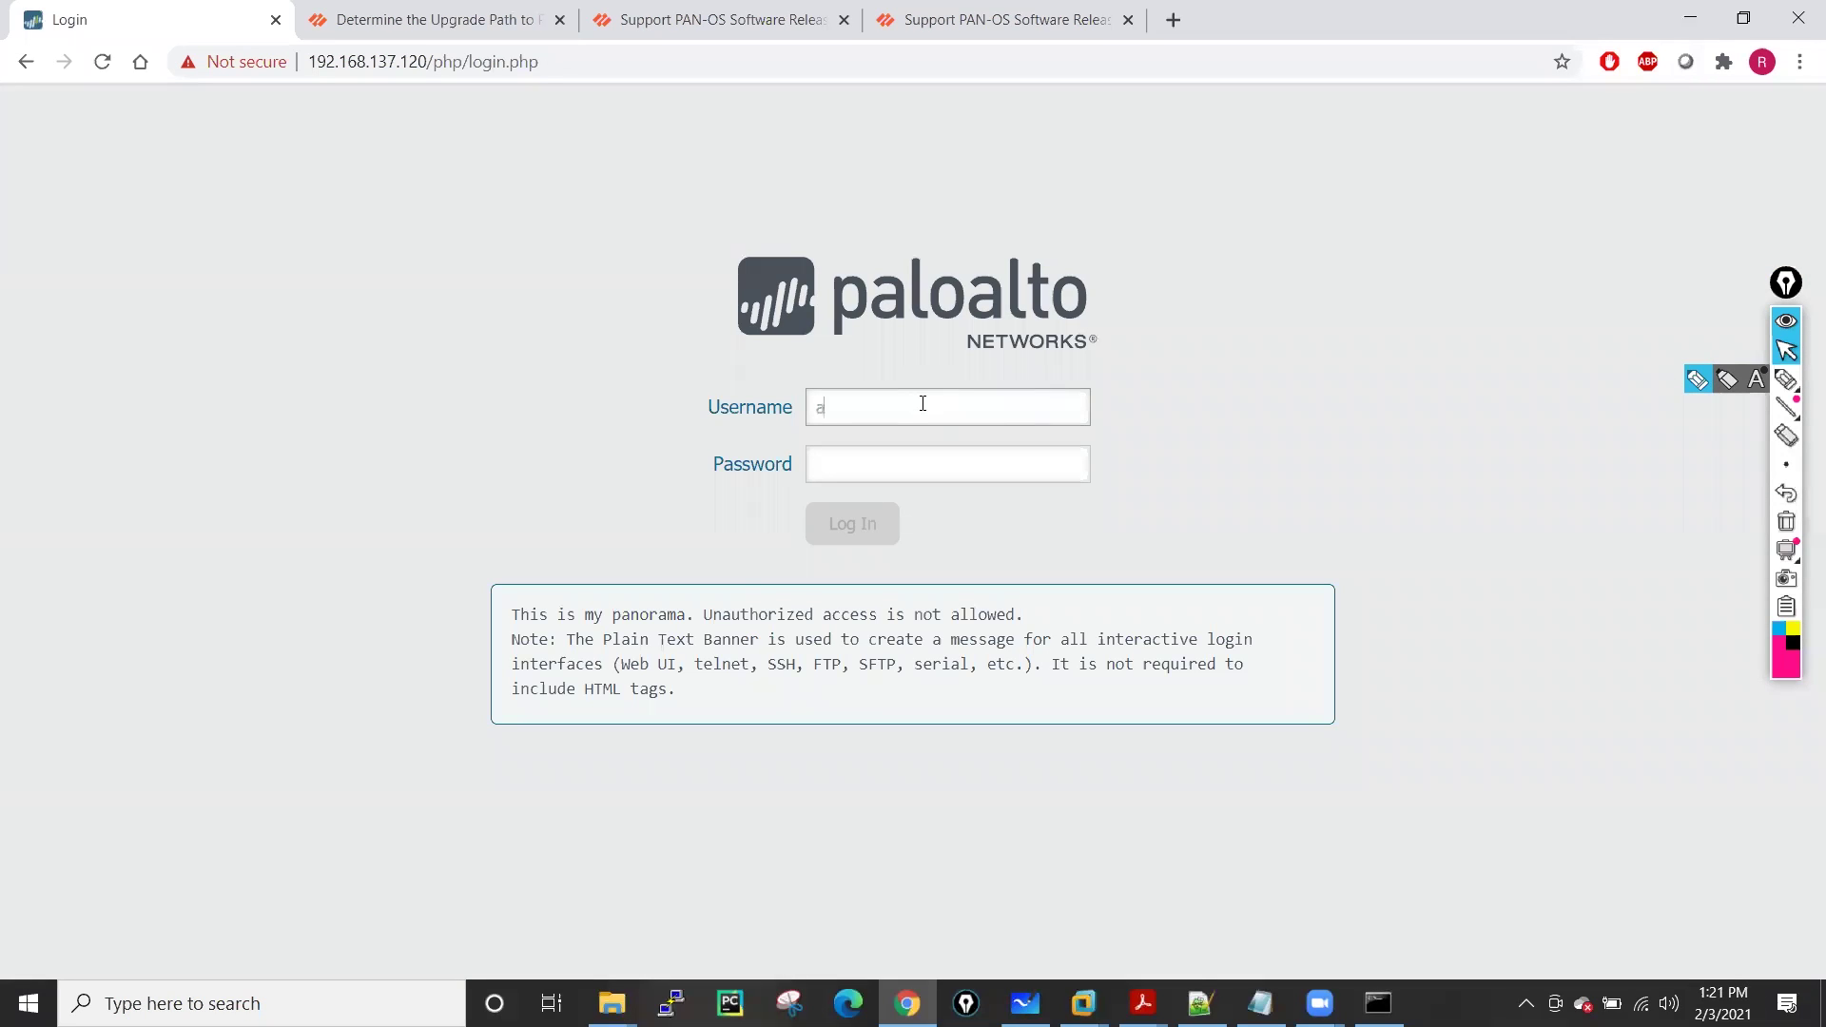
Log in as admin and submit the old, new and confirmed passwords
{"action": "key", "text": "Tab"}
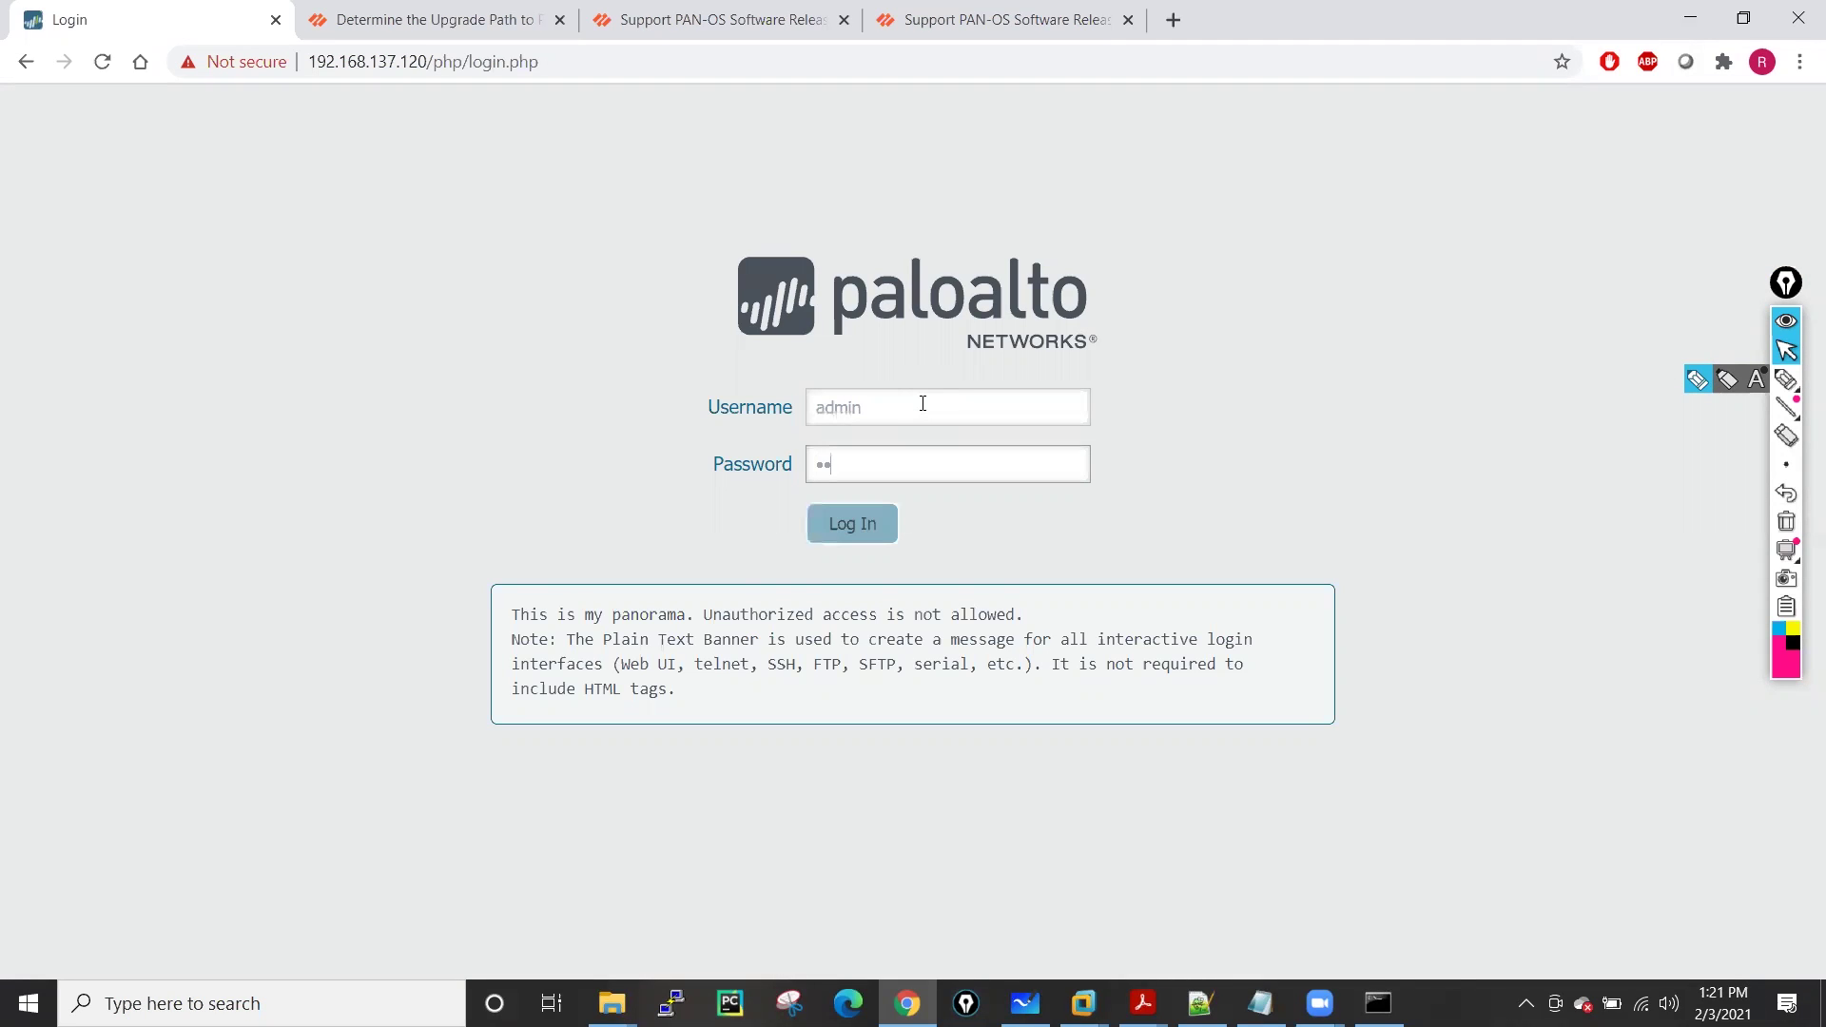
{"action": "key", "text": "Return"}
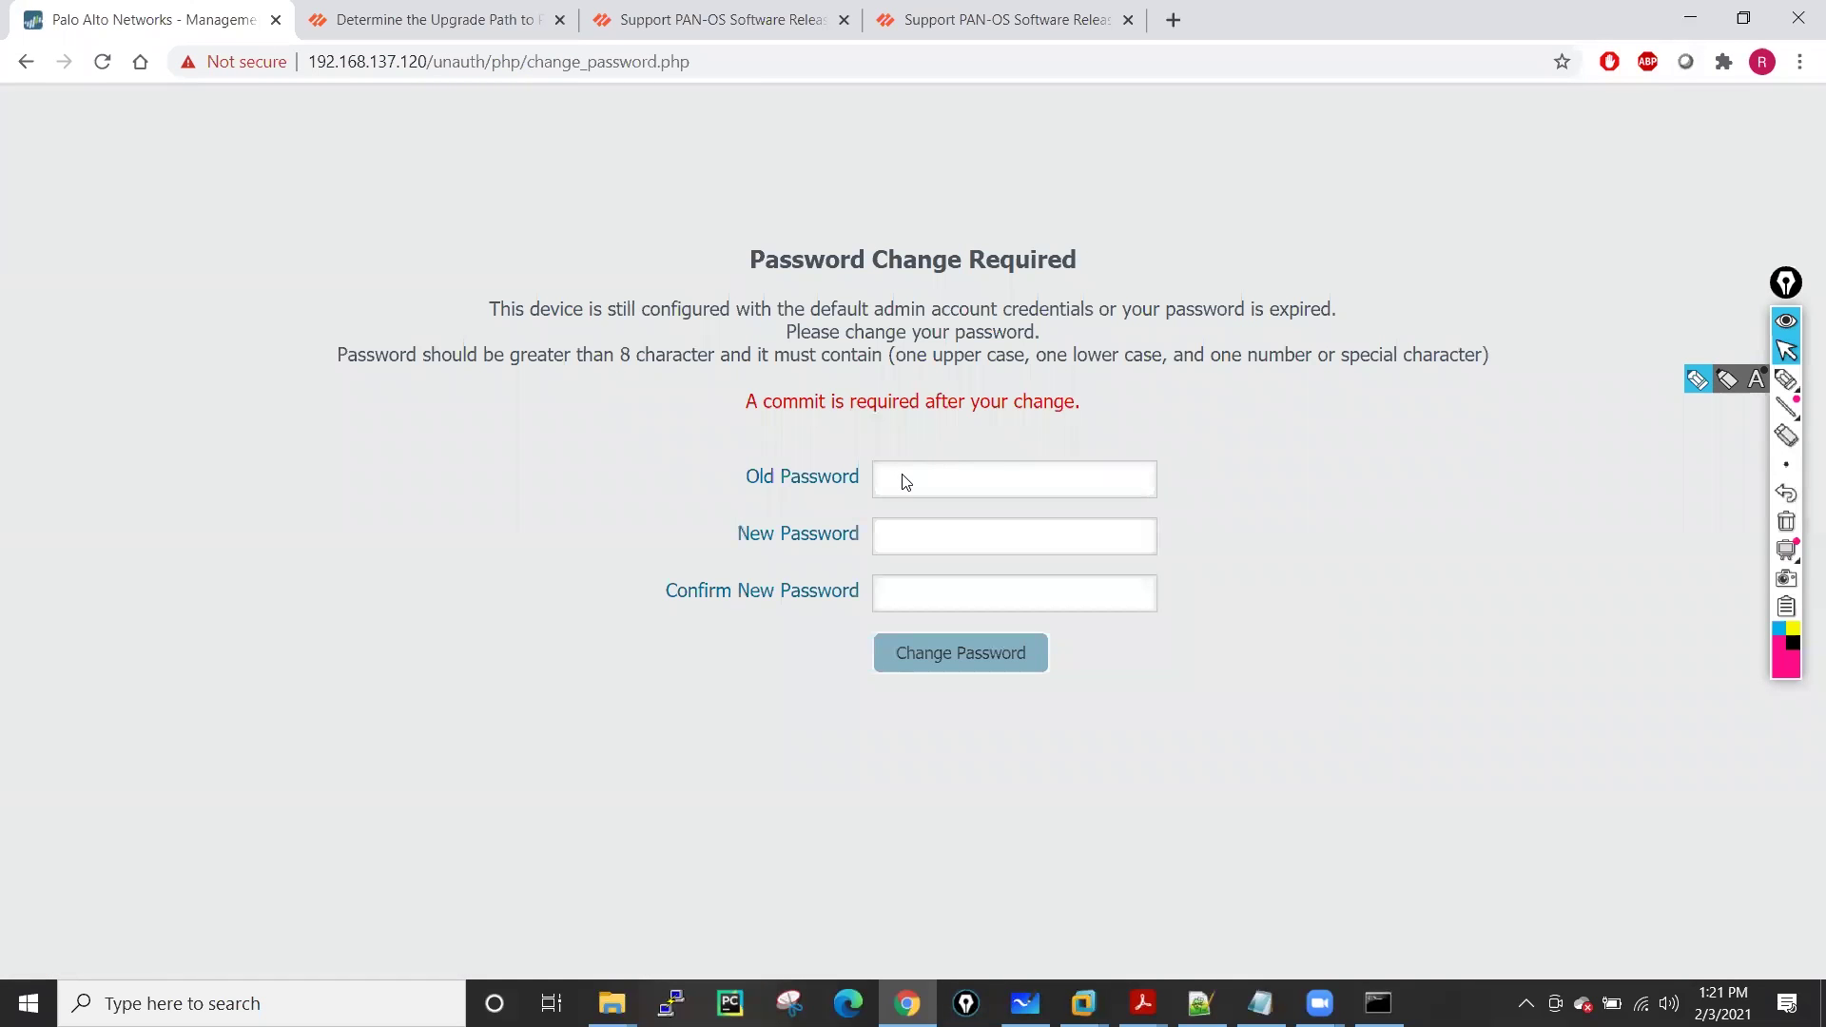
{"action": "left_click", "coordinate": [937, 486]}
{"action": "key", "text": "Tab"}
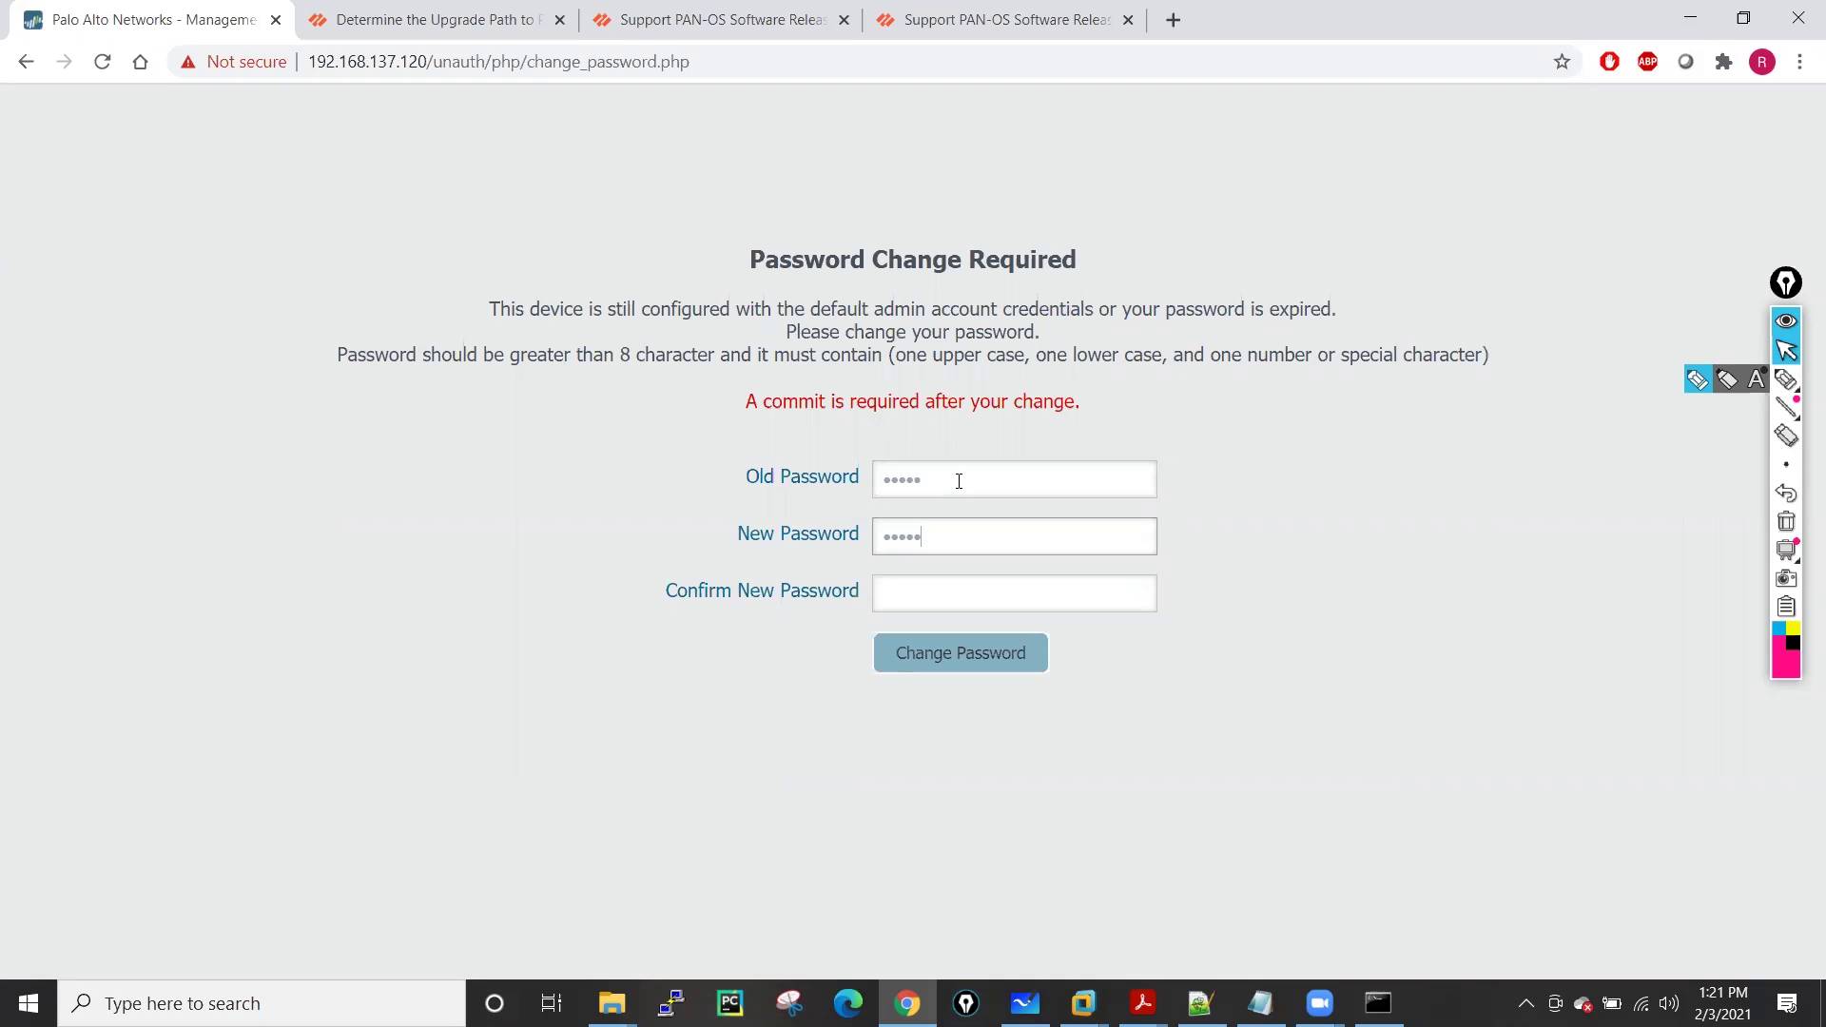
{"action": "key", "text": "Tab"}
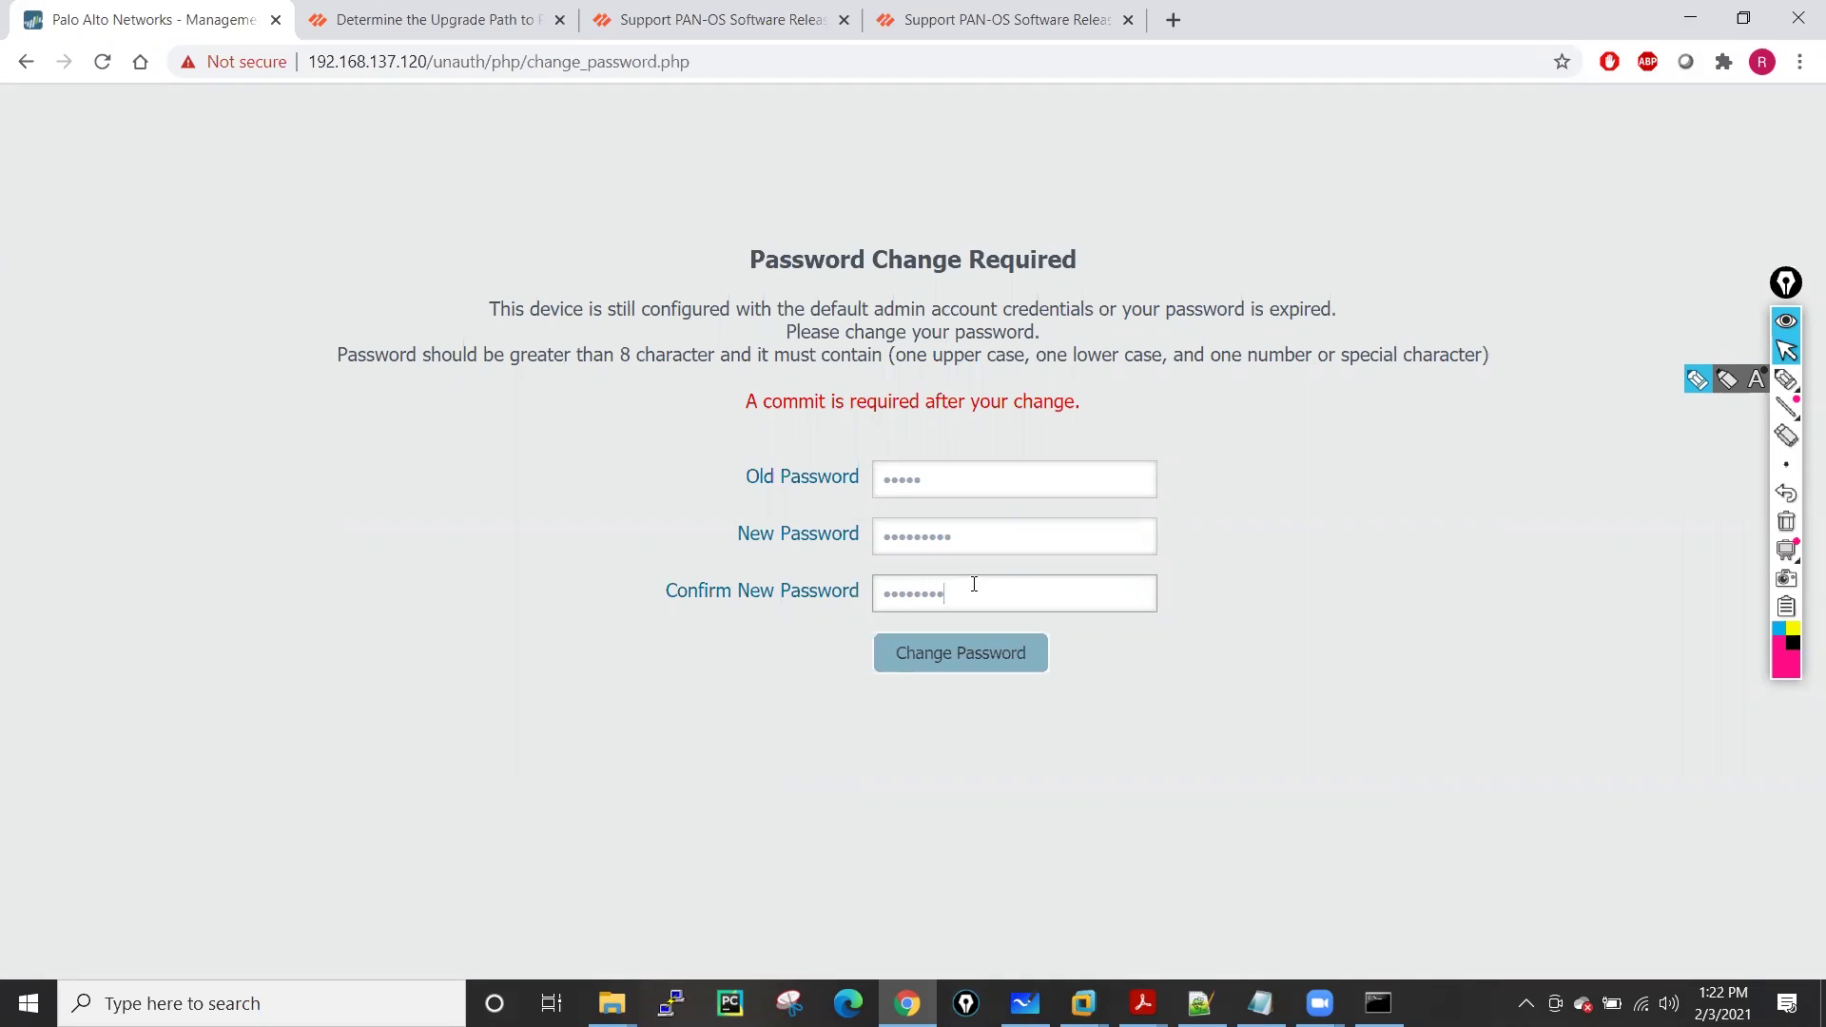
{"action": "left_click", "coordinate": [943, 665]}
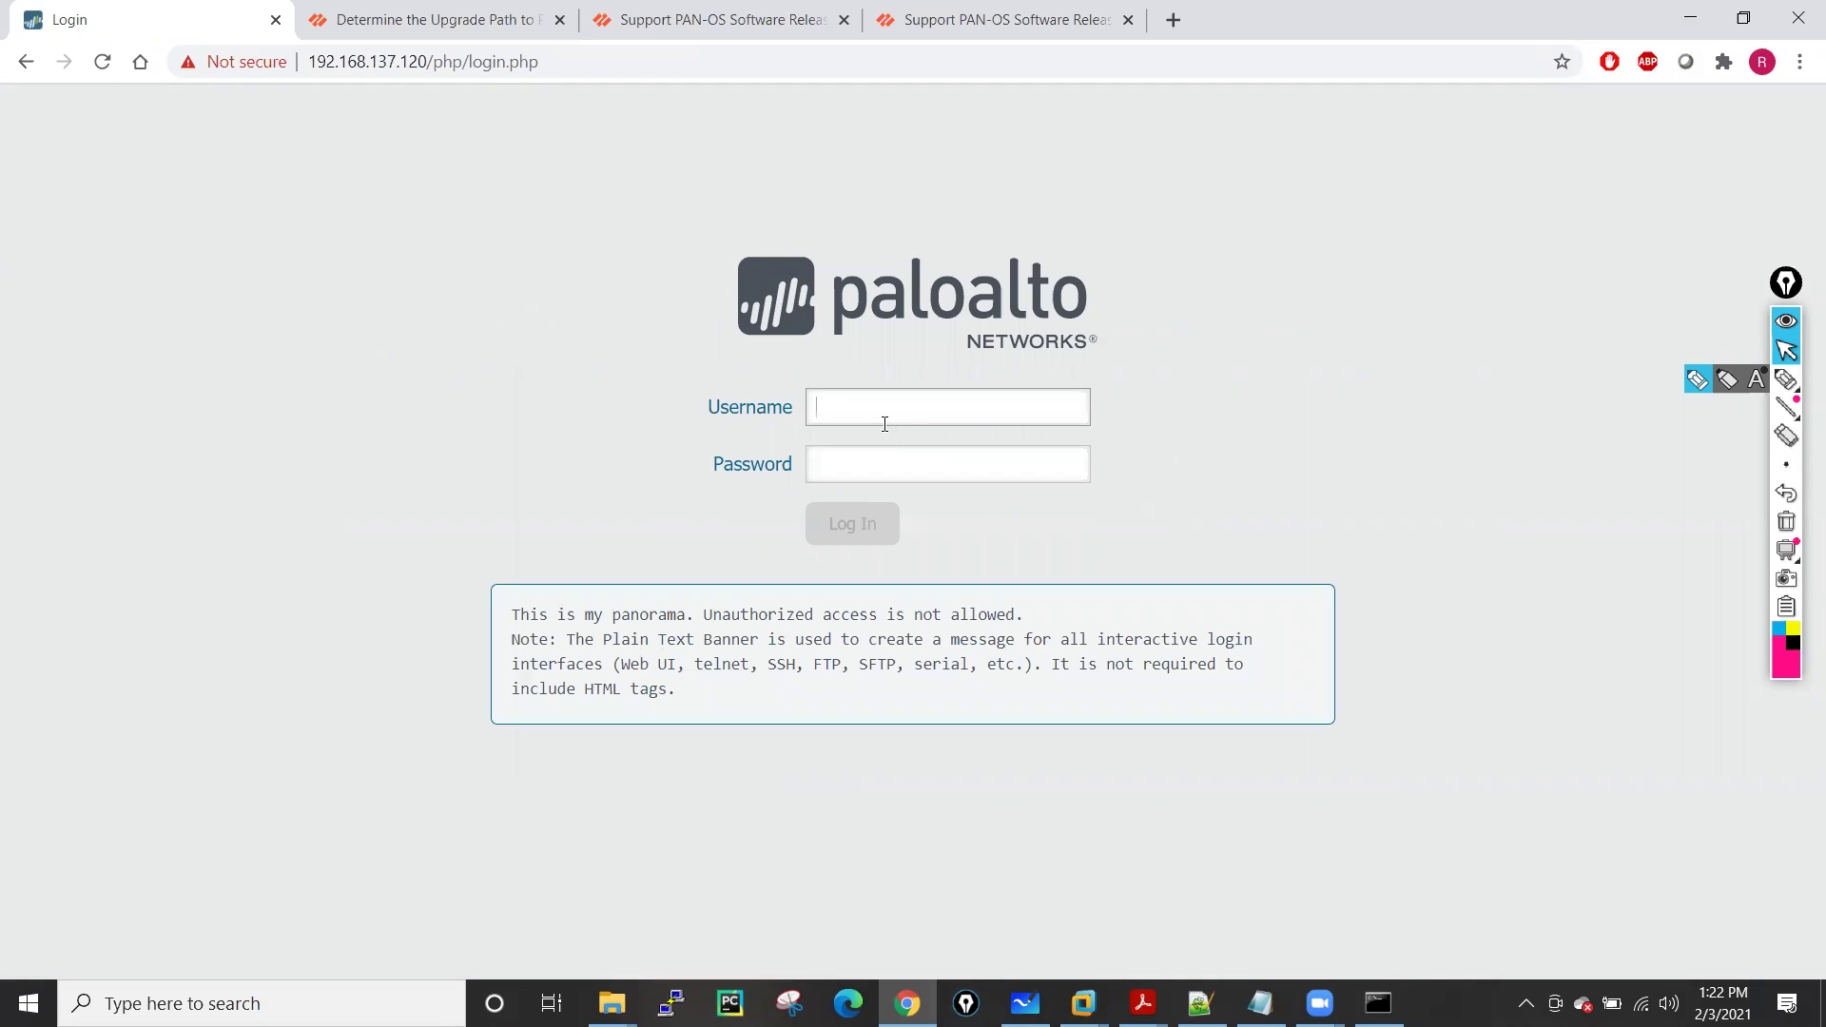
Log in with the new password and dismiss the login banner and Panorama 9.1 welcome notes
{"action": "key", "text": "Tab"}
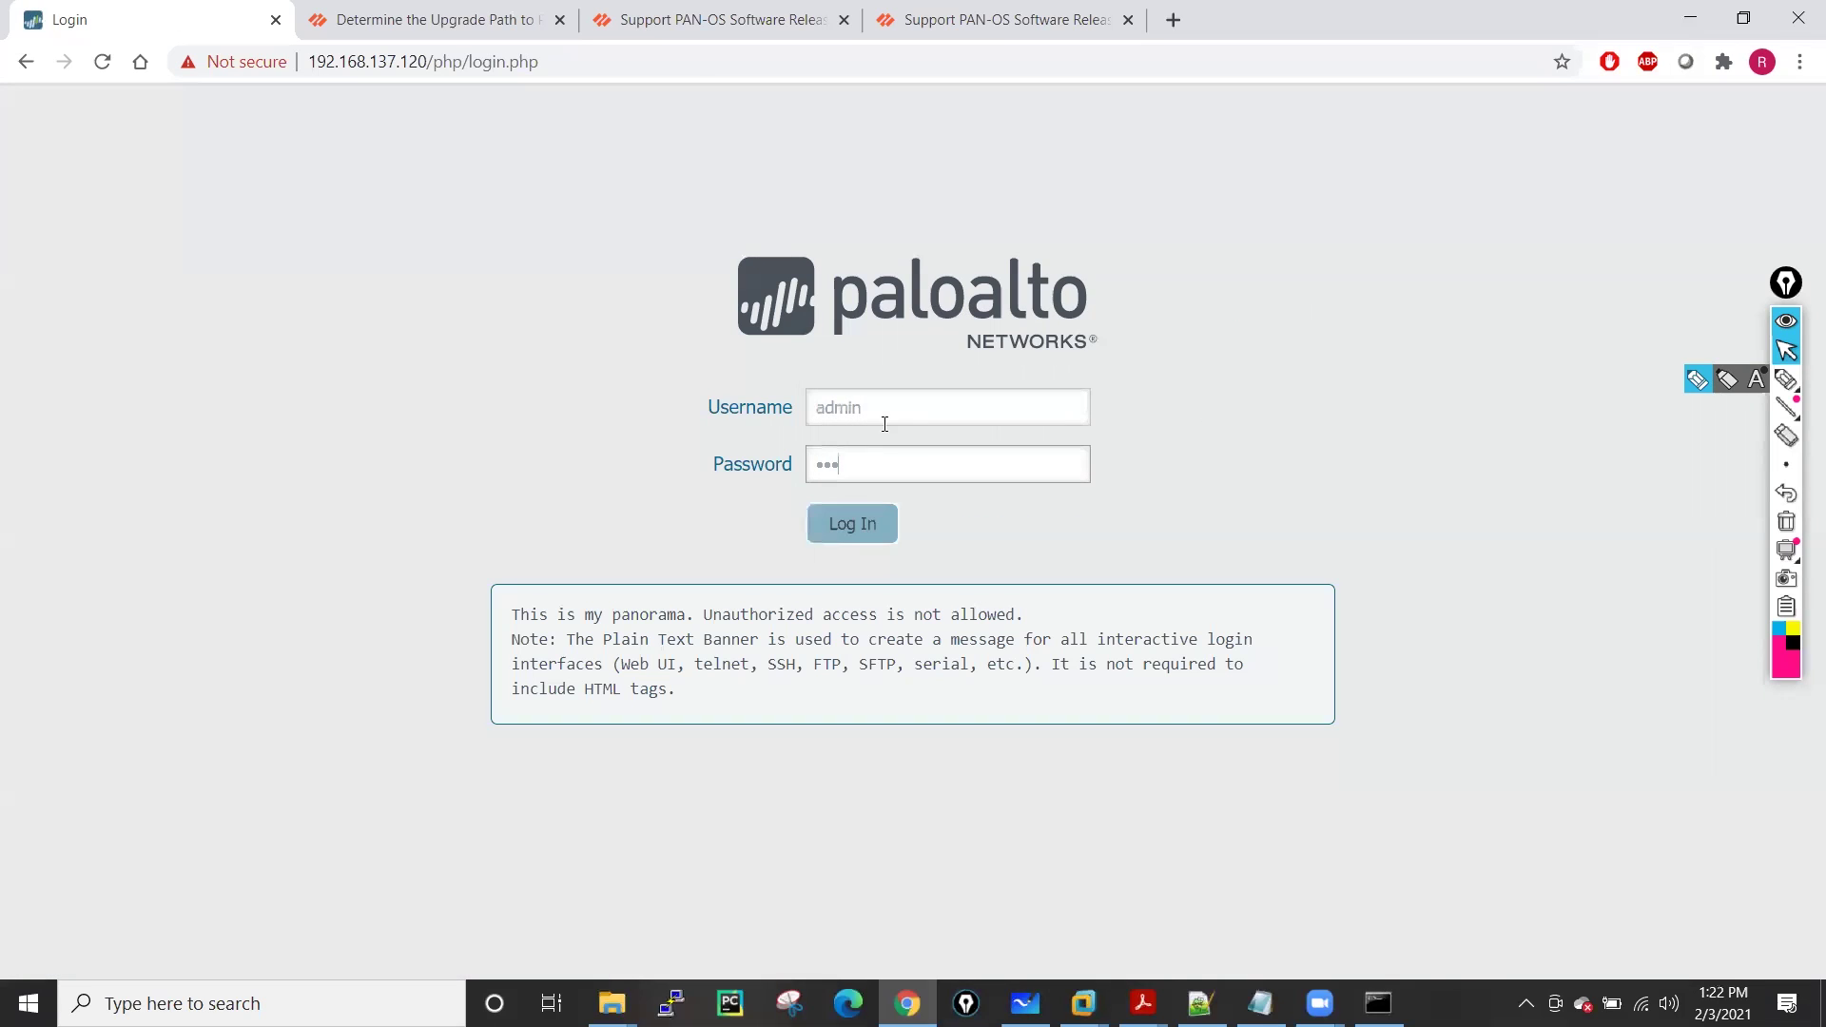
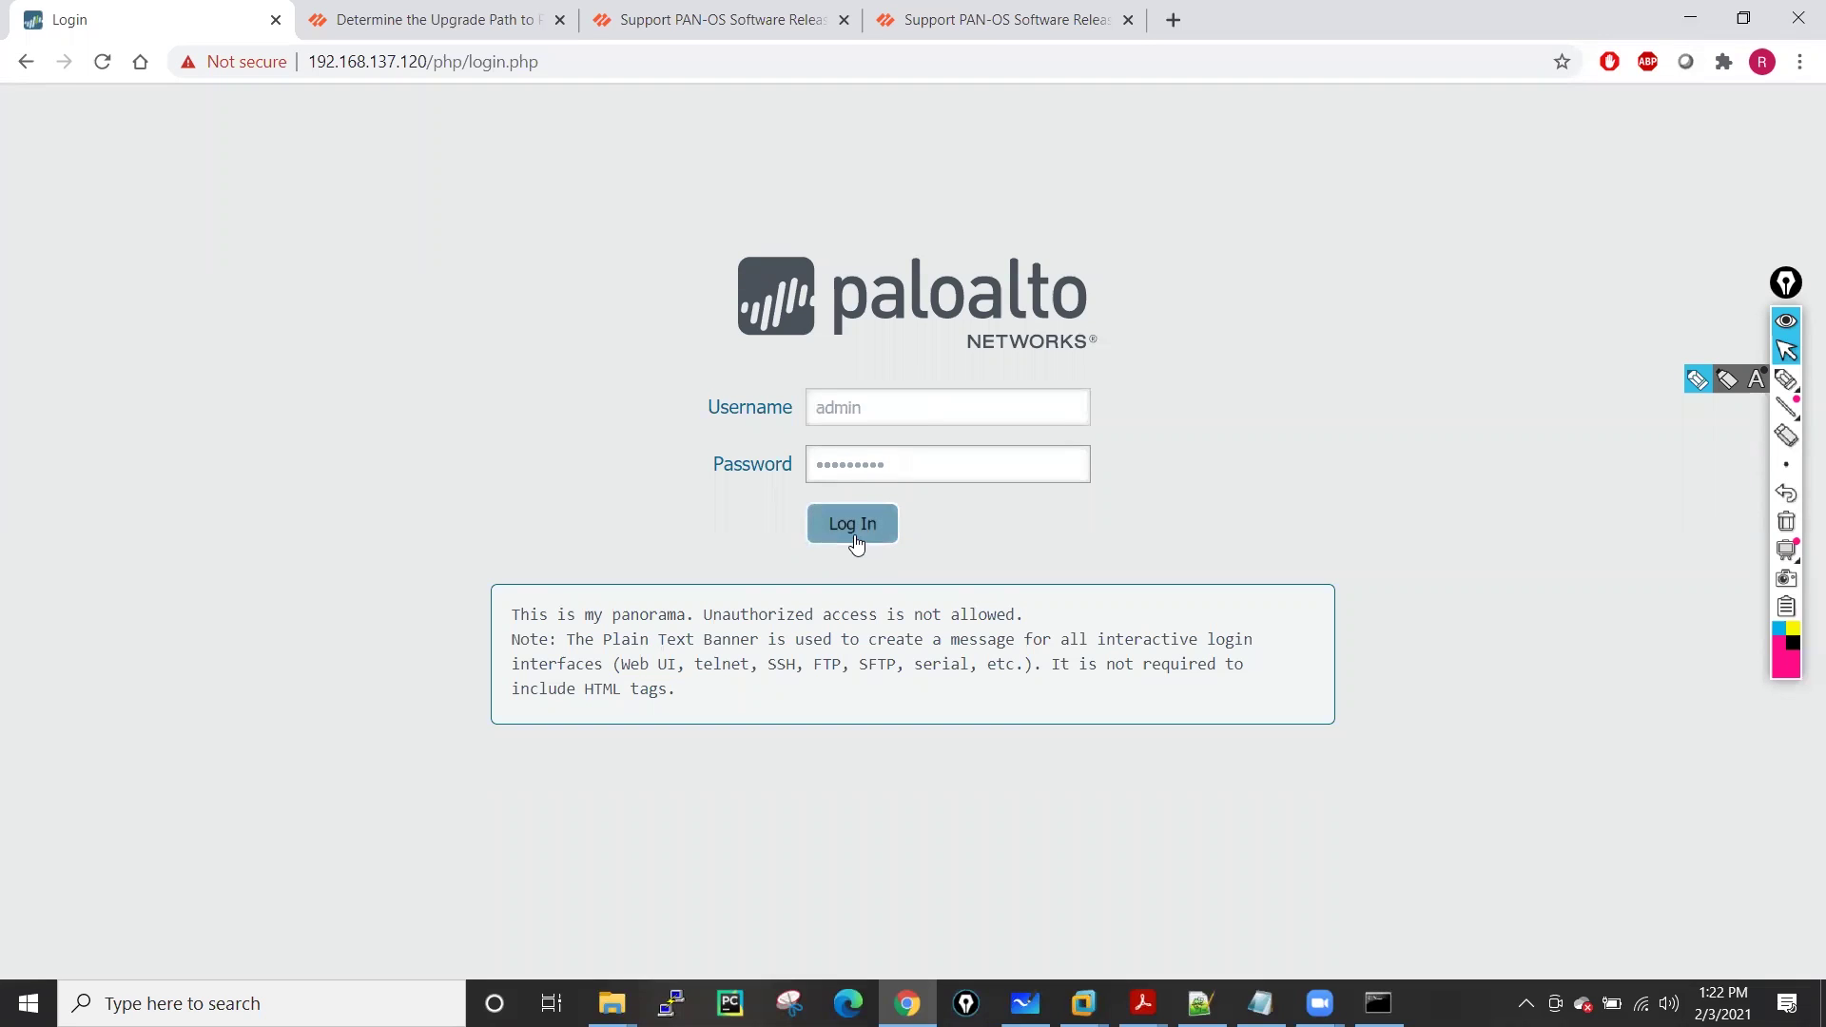
{"action": "left_click", "coordinate": [855, 540]}
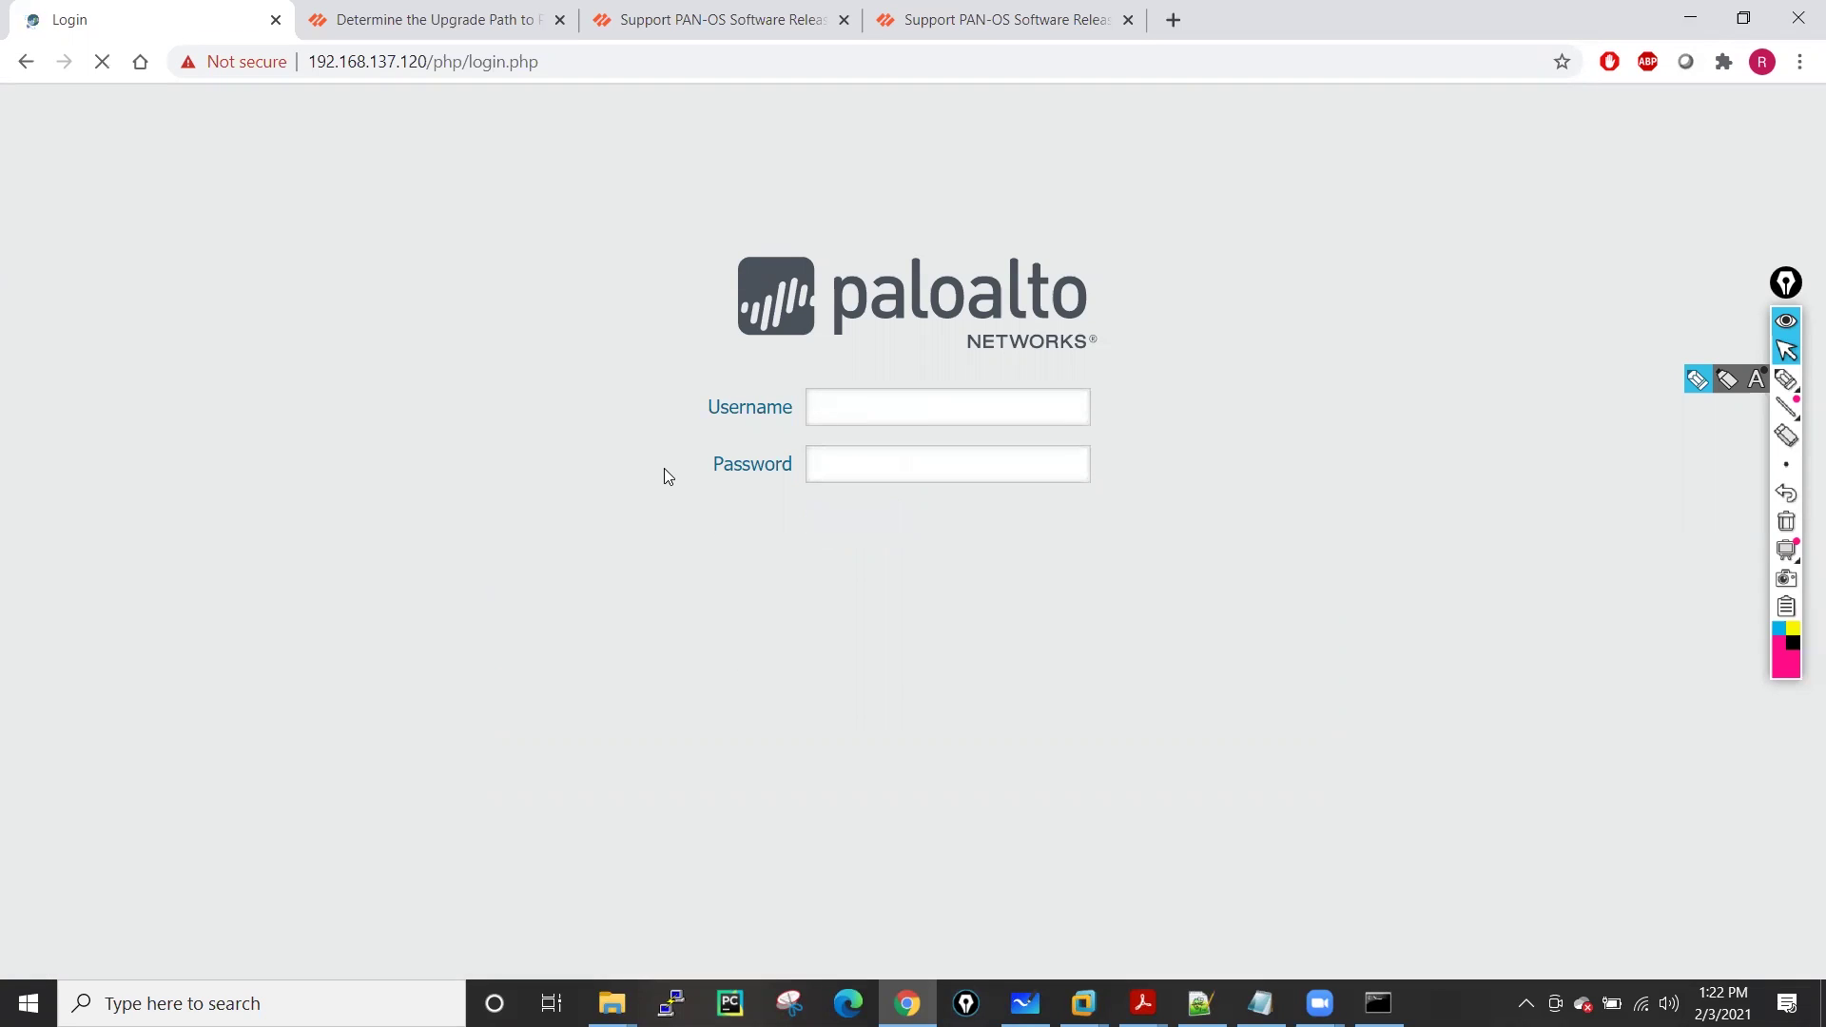
{"action": "left_click", "coordinate": [1120, 246]}
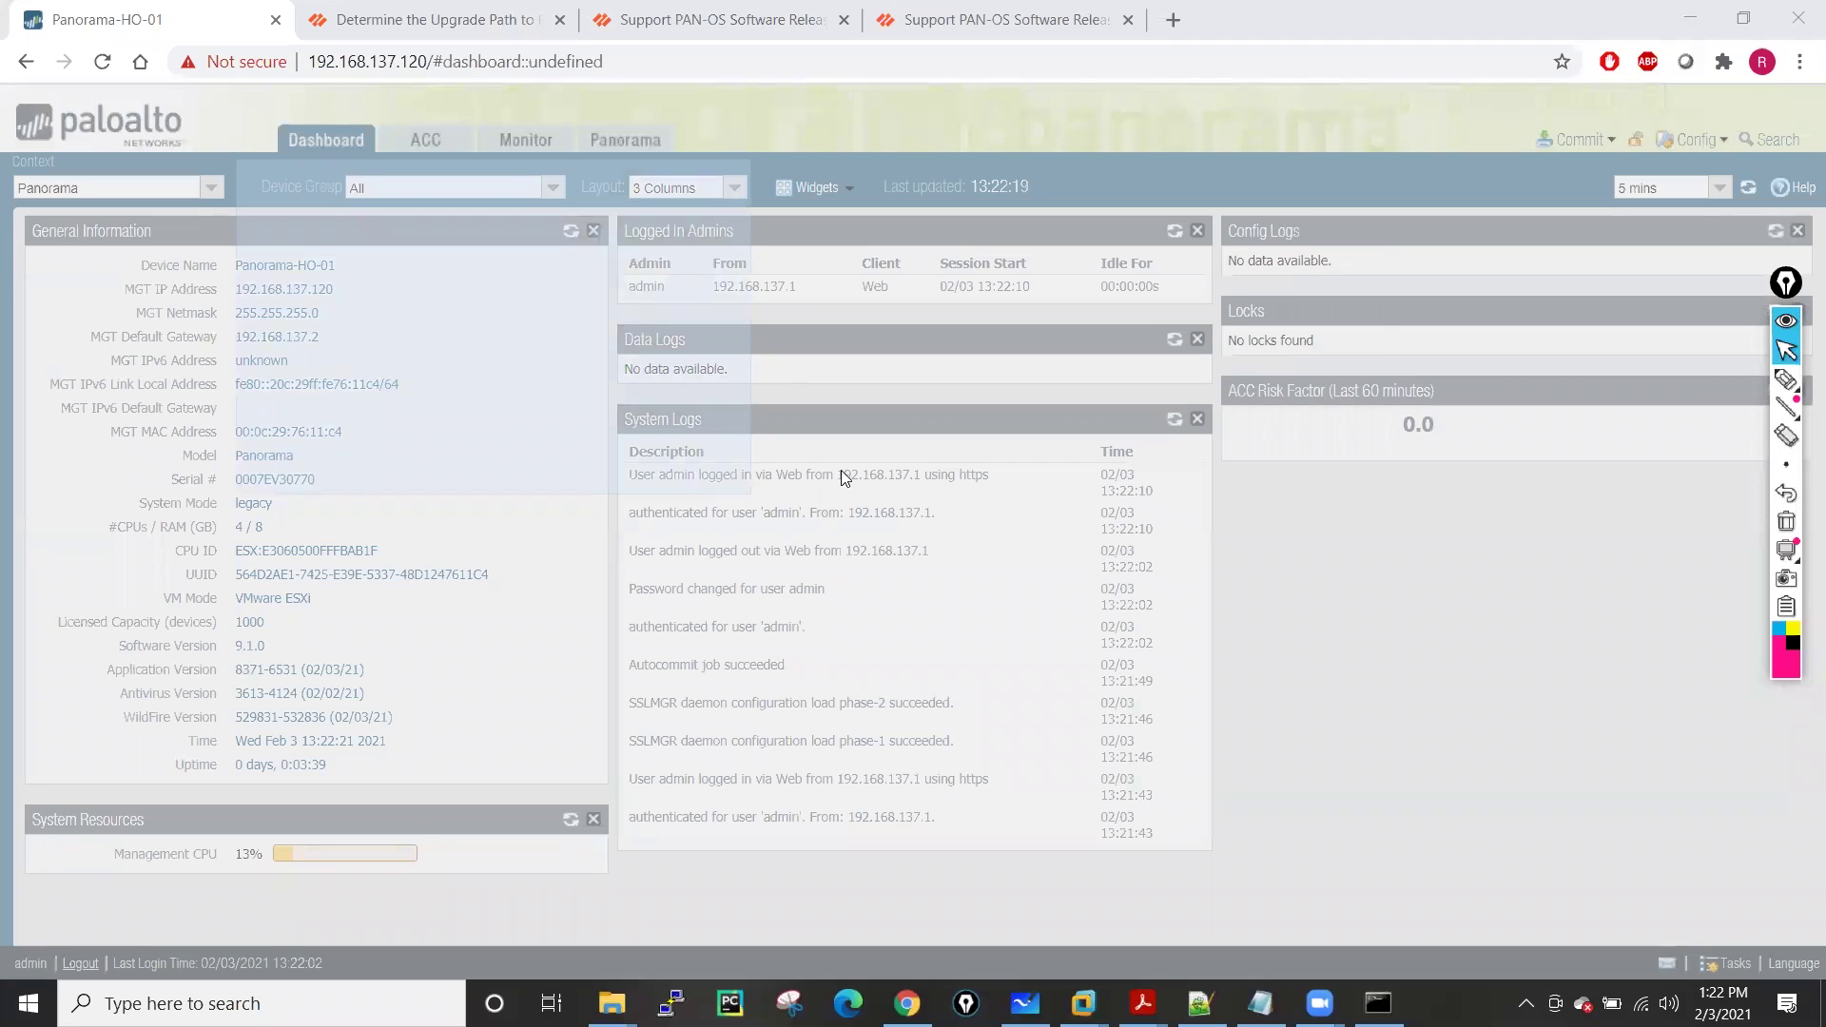
{"action": "left_click", "coordinate": [1324, 818]}
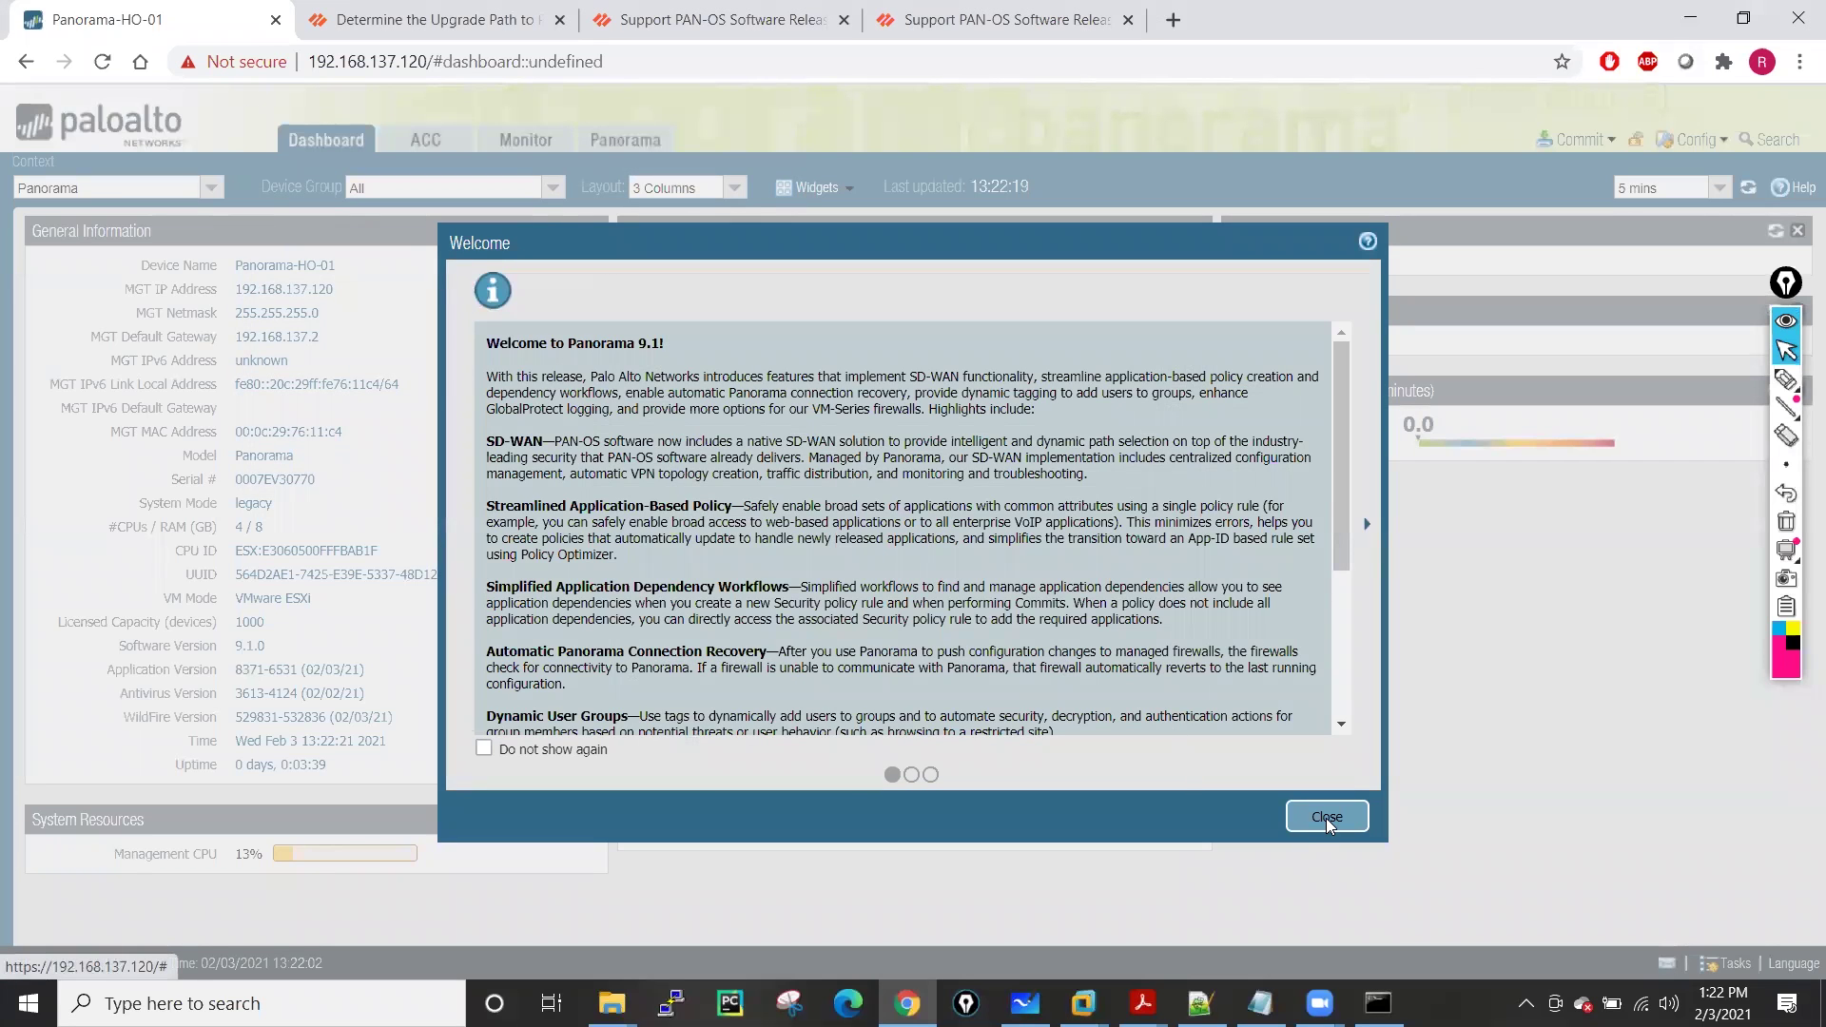
{"action": "left_click", "coordinate": [1327, 818]}
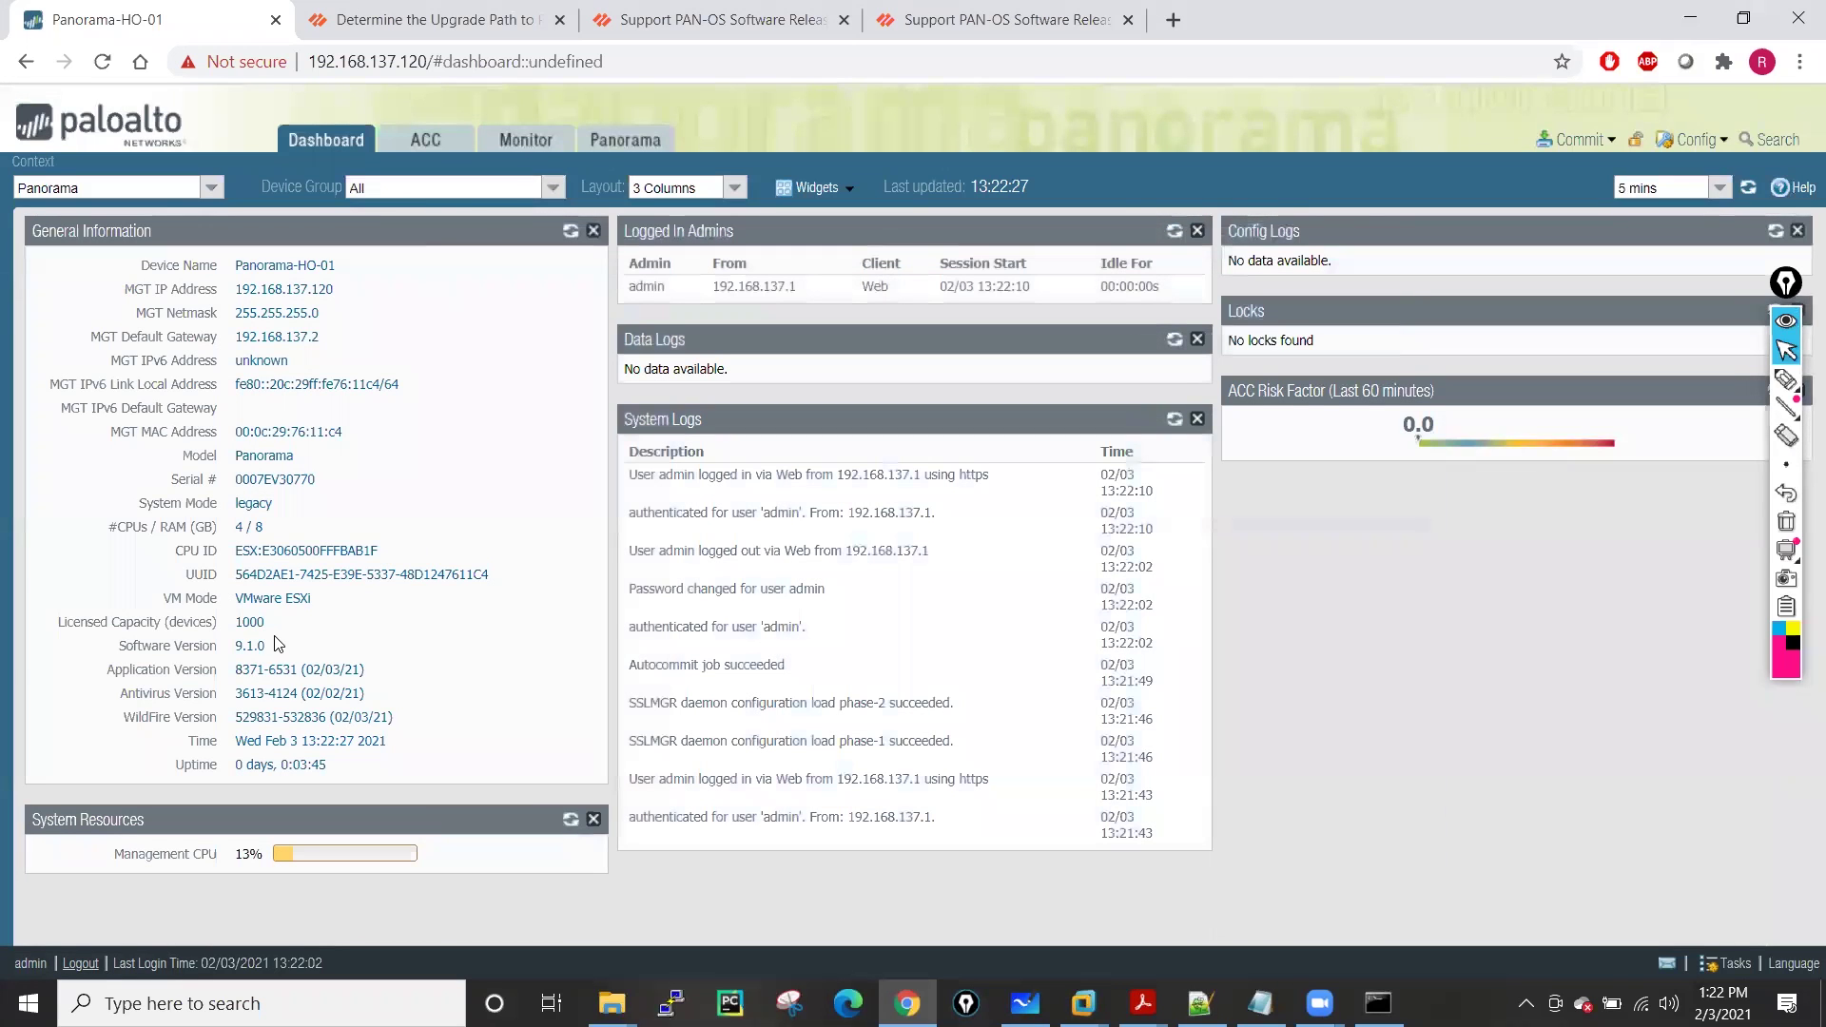
Open the Panorama tab's software list and hide the whiteboard
{"action": "left_click", "coordinate": [626, 138]}
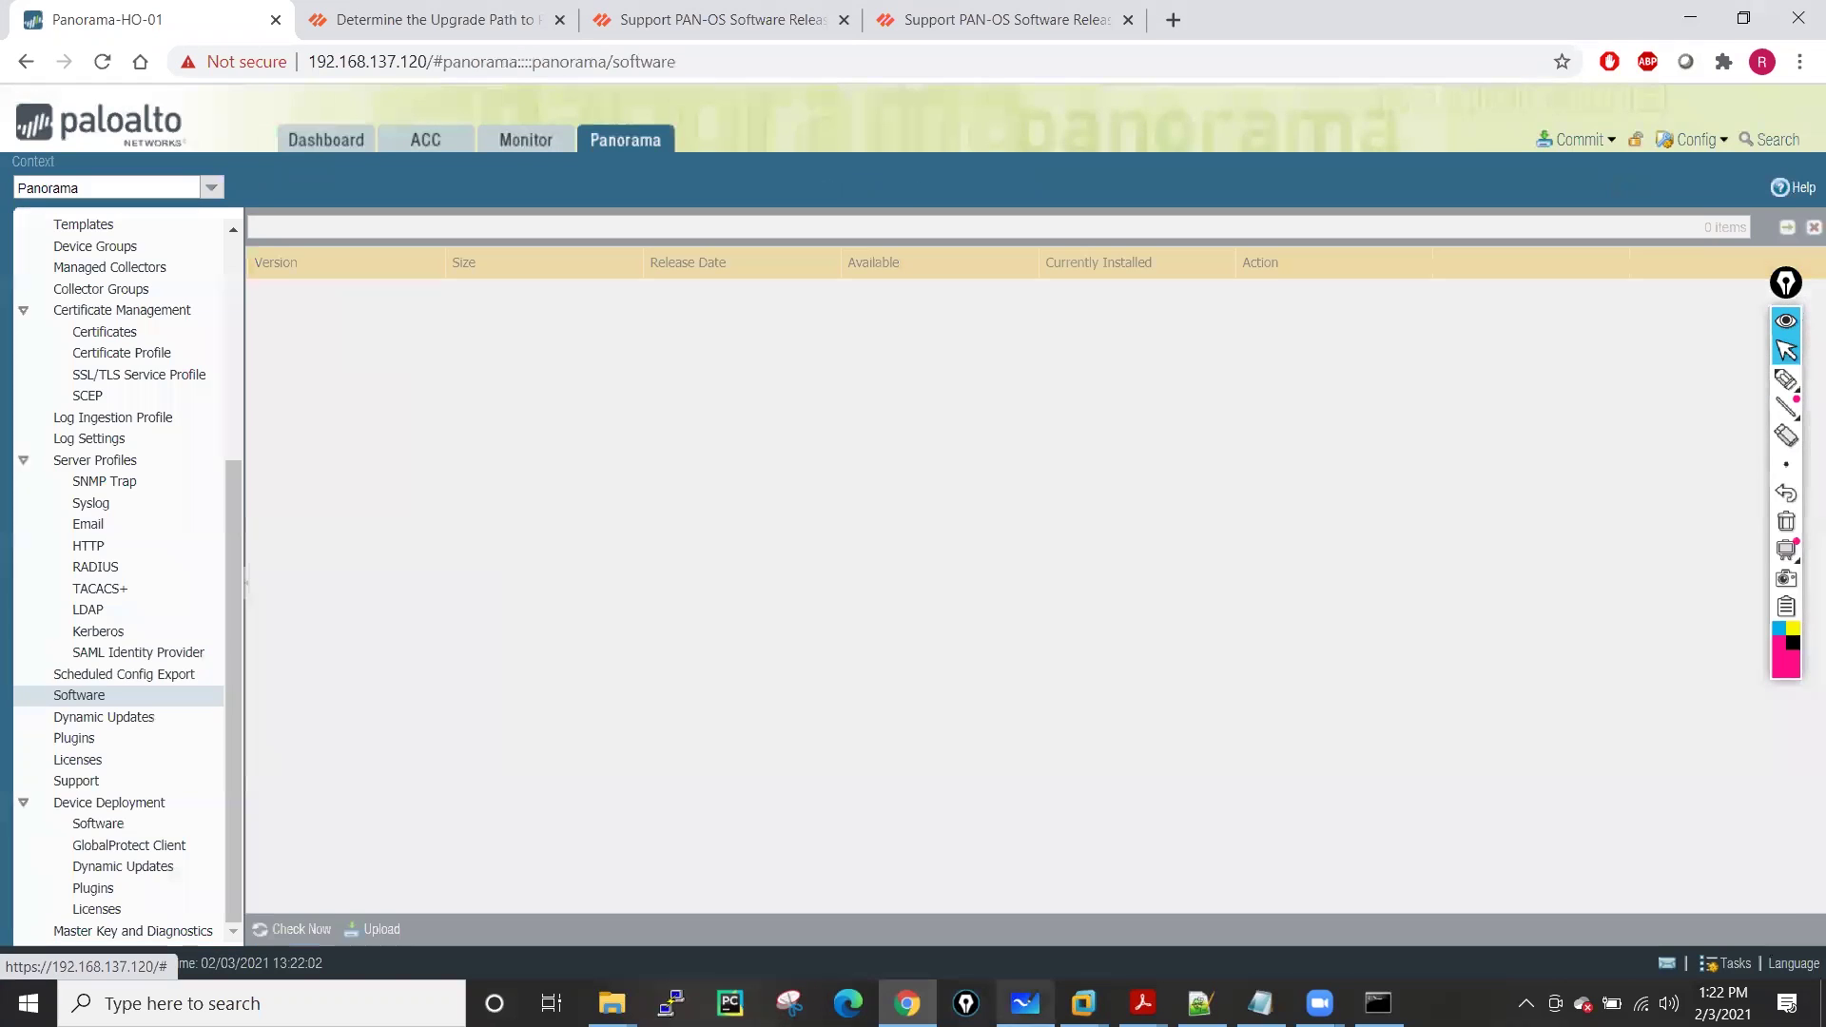
{"action": "left_click", "coordinate": [1024, 1003]}
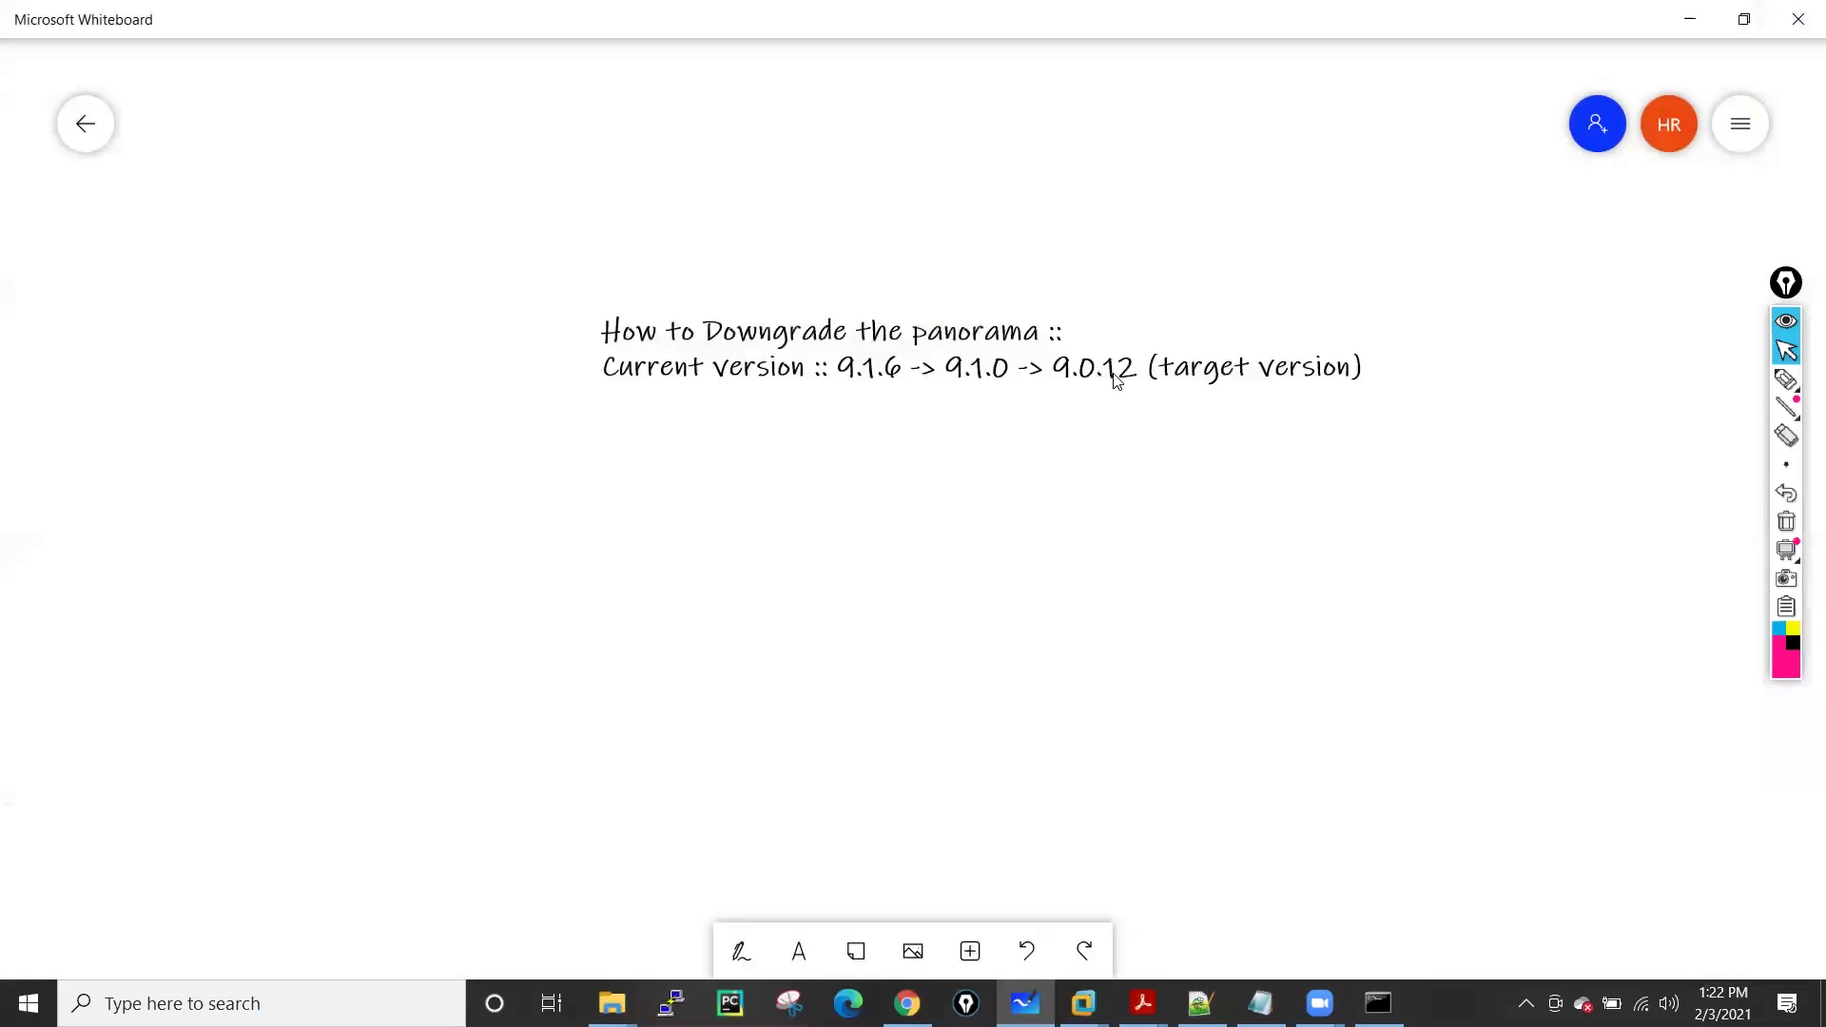
{"action": "left_click", "coordinate": [1690, 33]}
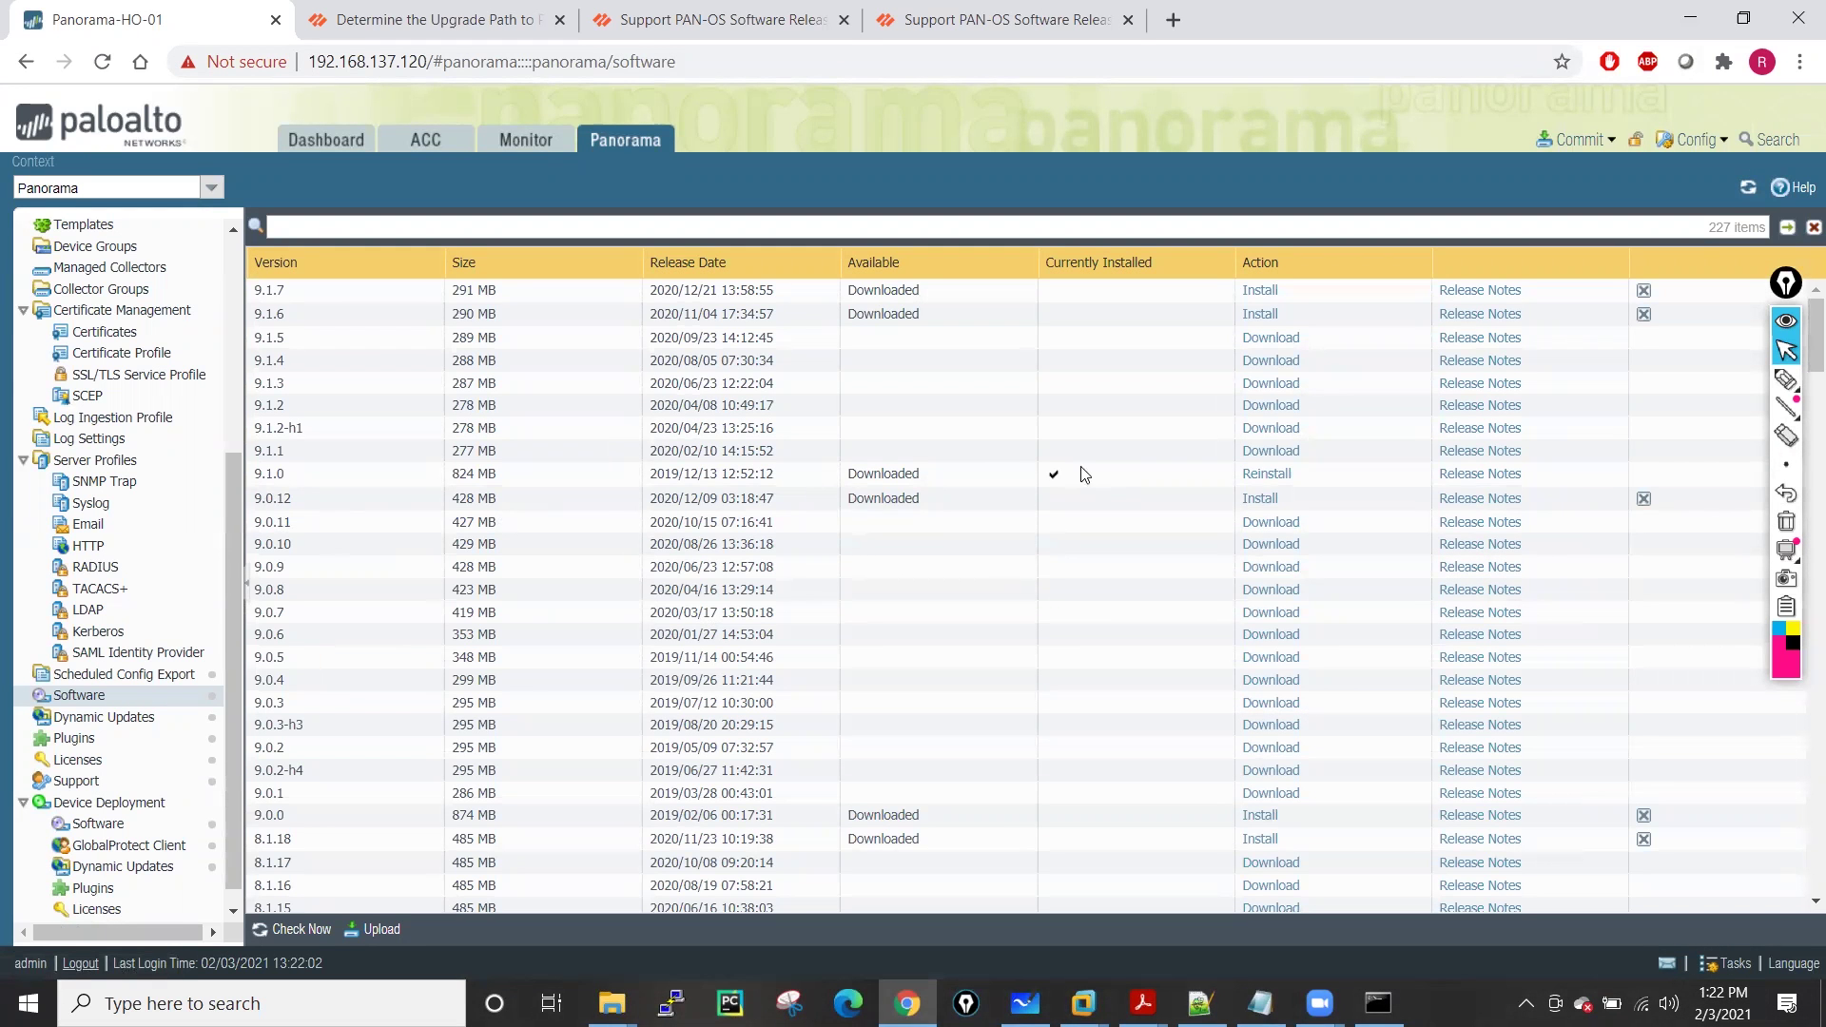
Install version 9.0.12 using the autosave-8.0-20210203.xml downgrade config
{"action": "left_click", "coordinate": [1276, 499]}
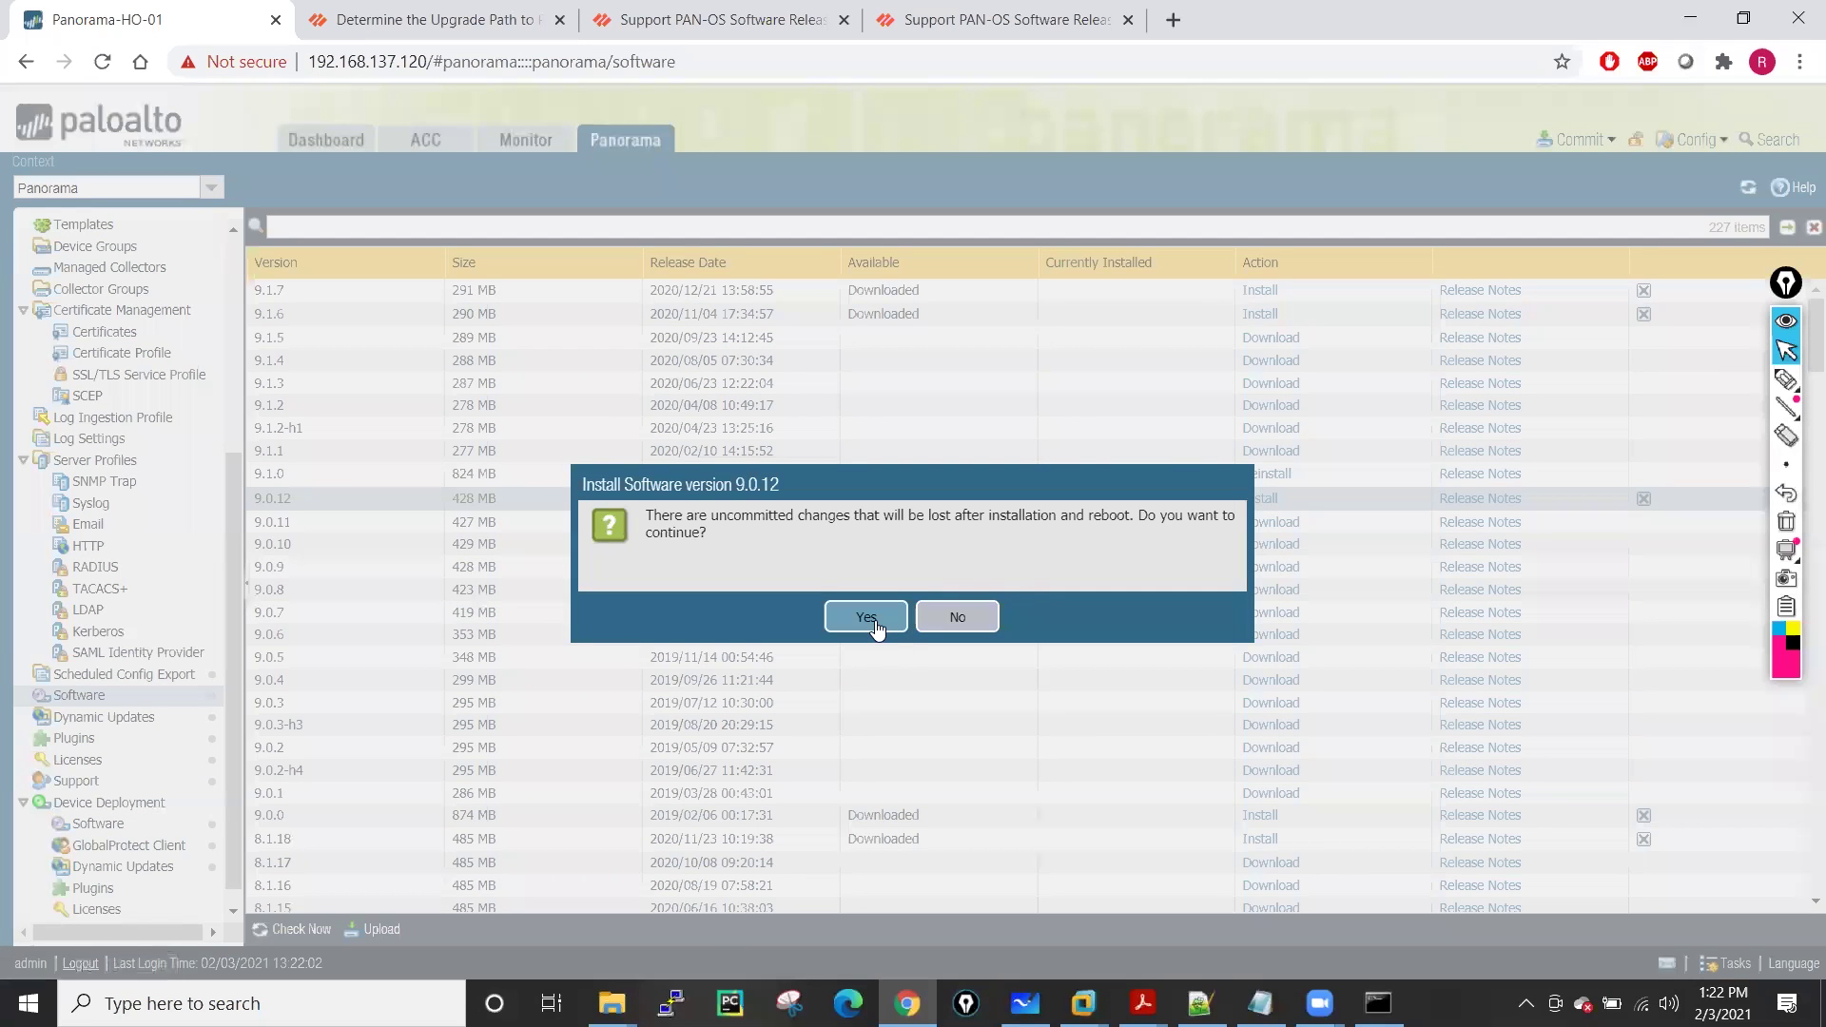
{"action": "left_click", "coordinate": [873, 620]}
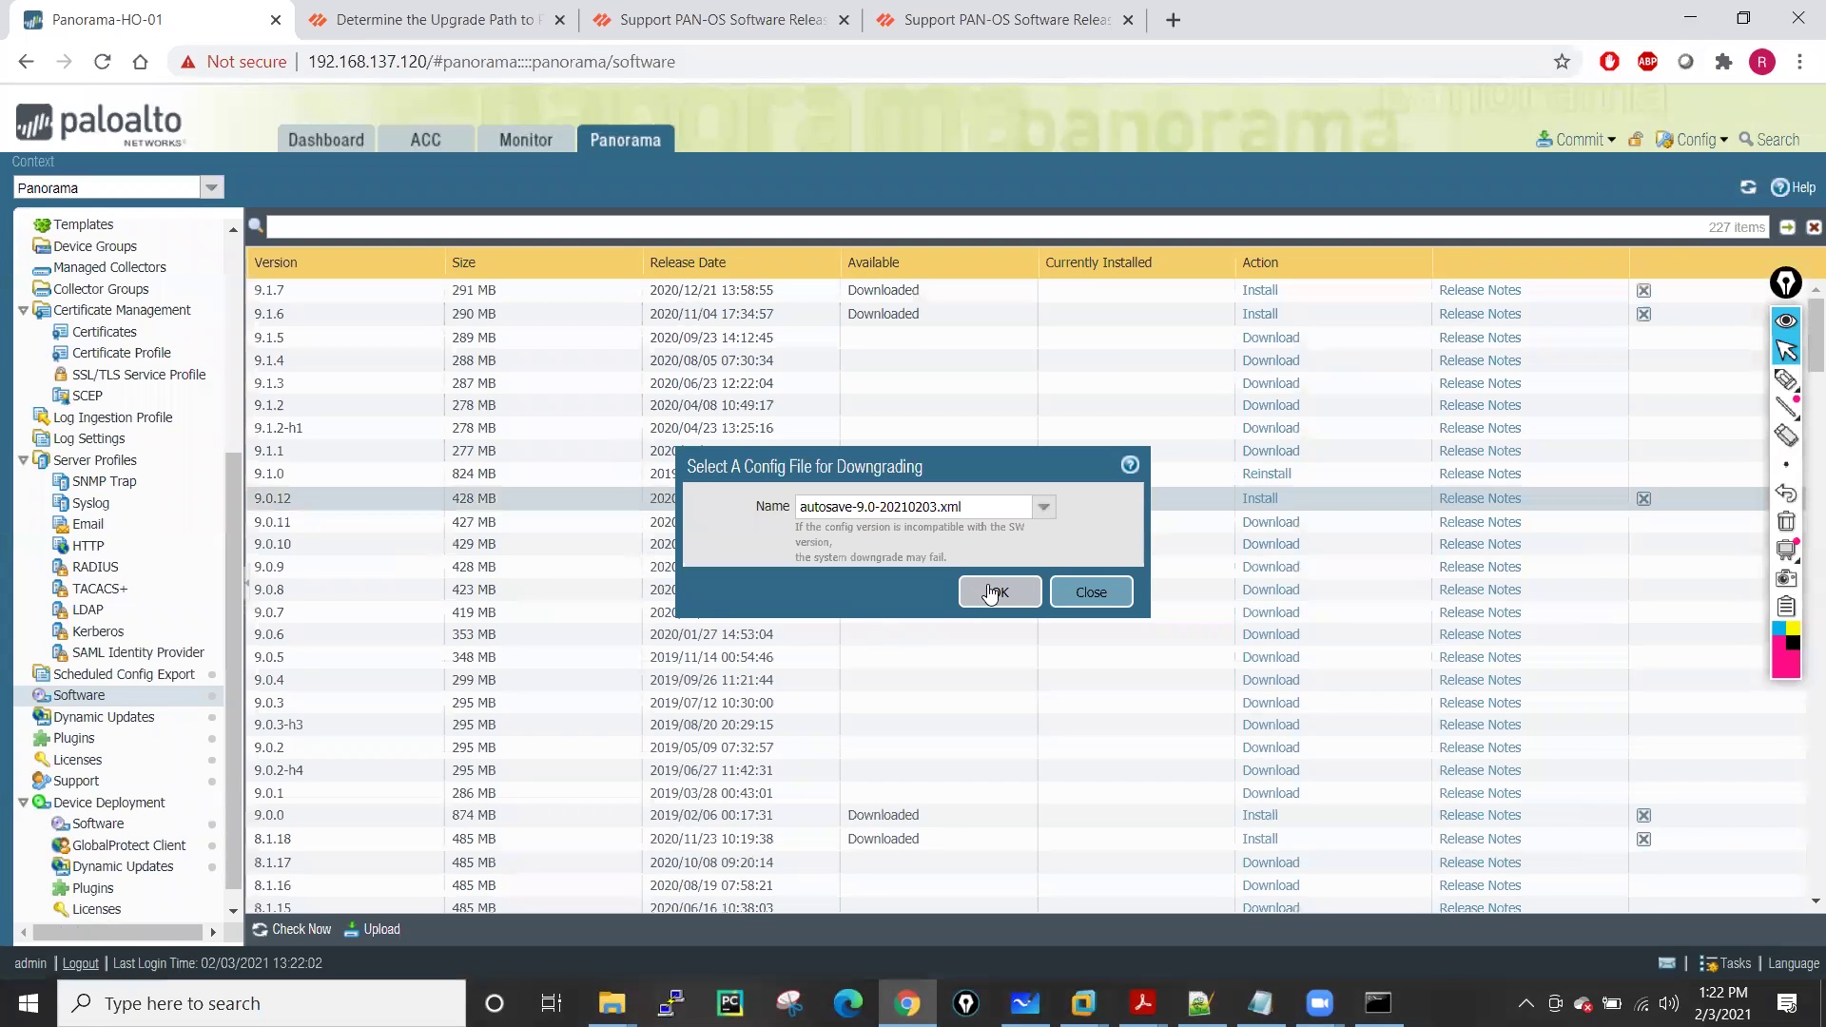
{"action": "left_click", "coordinate": [1045, 509]}
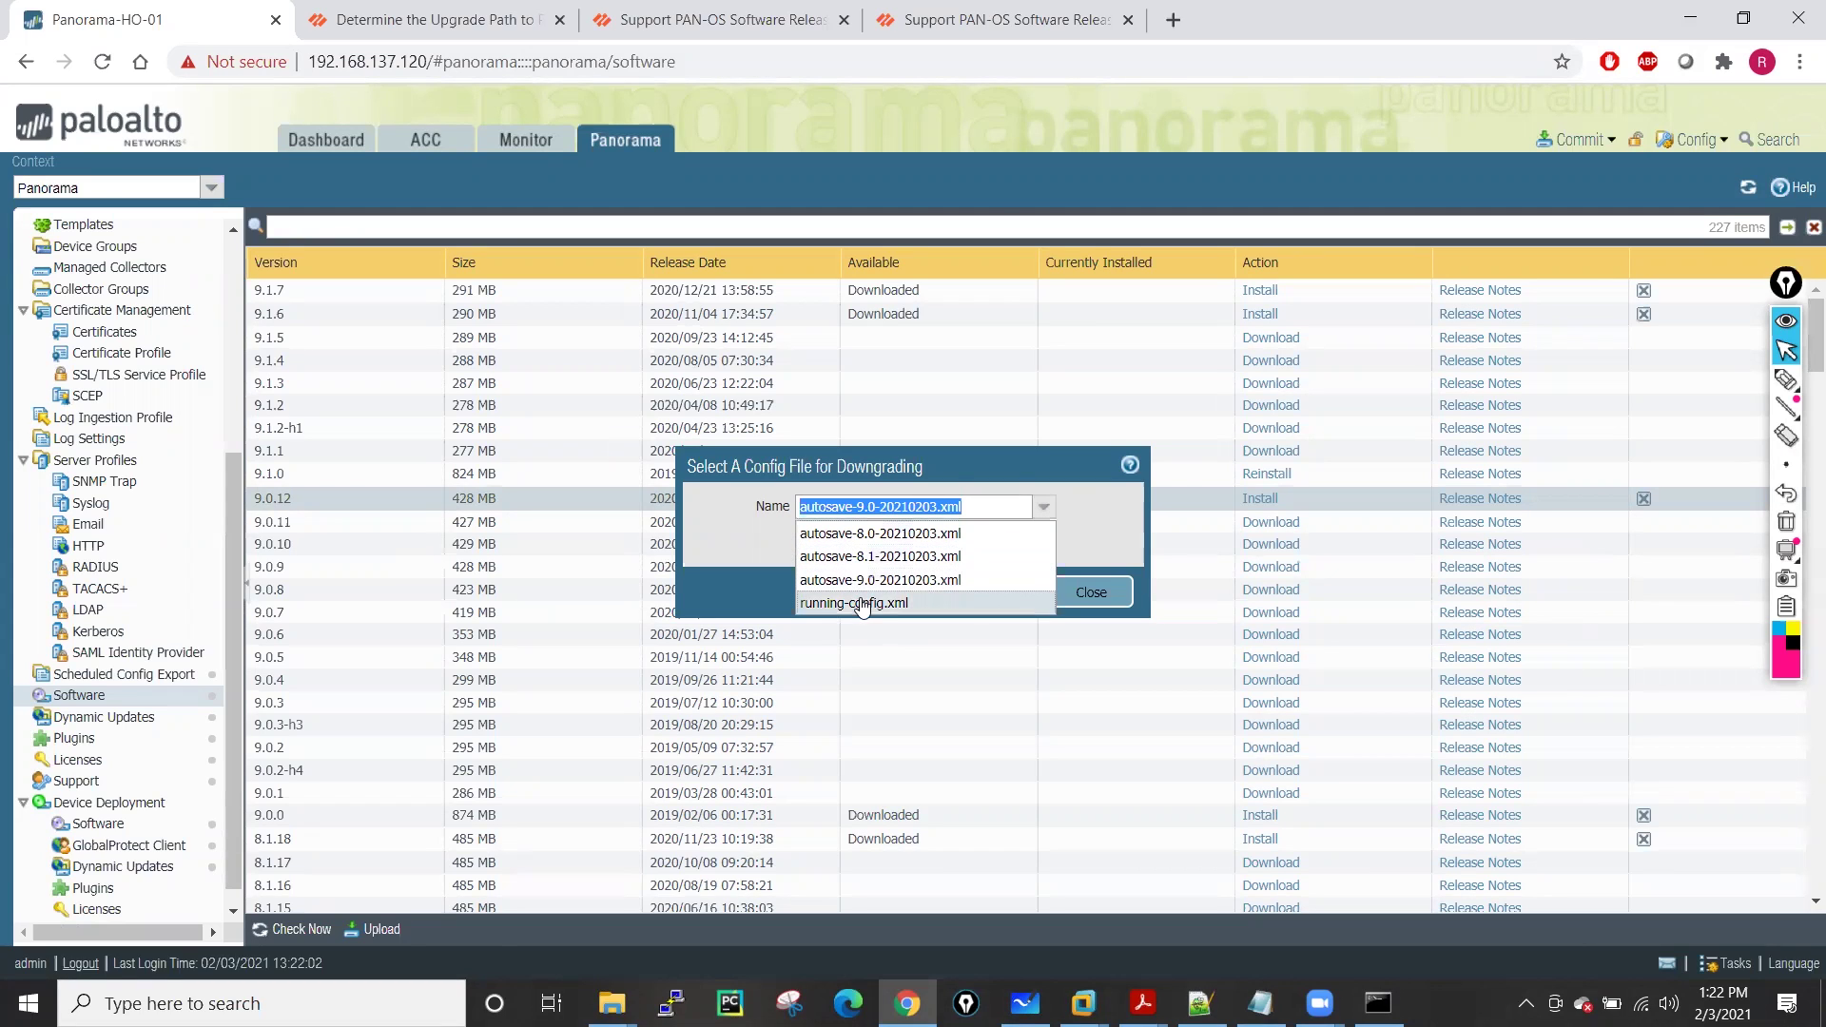
{"action": "left_click", "coordinate": [921, 532]}
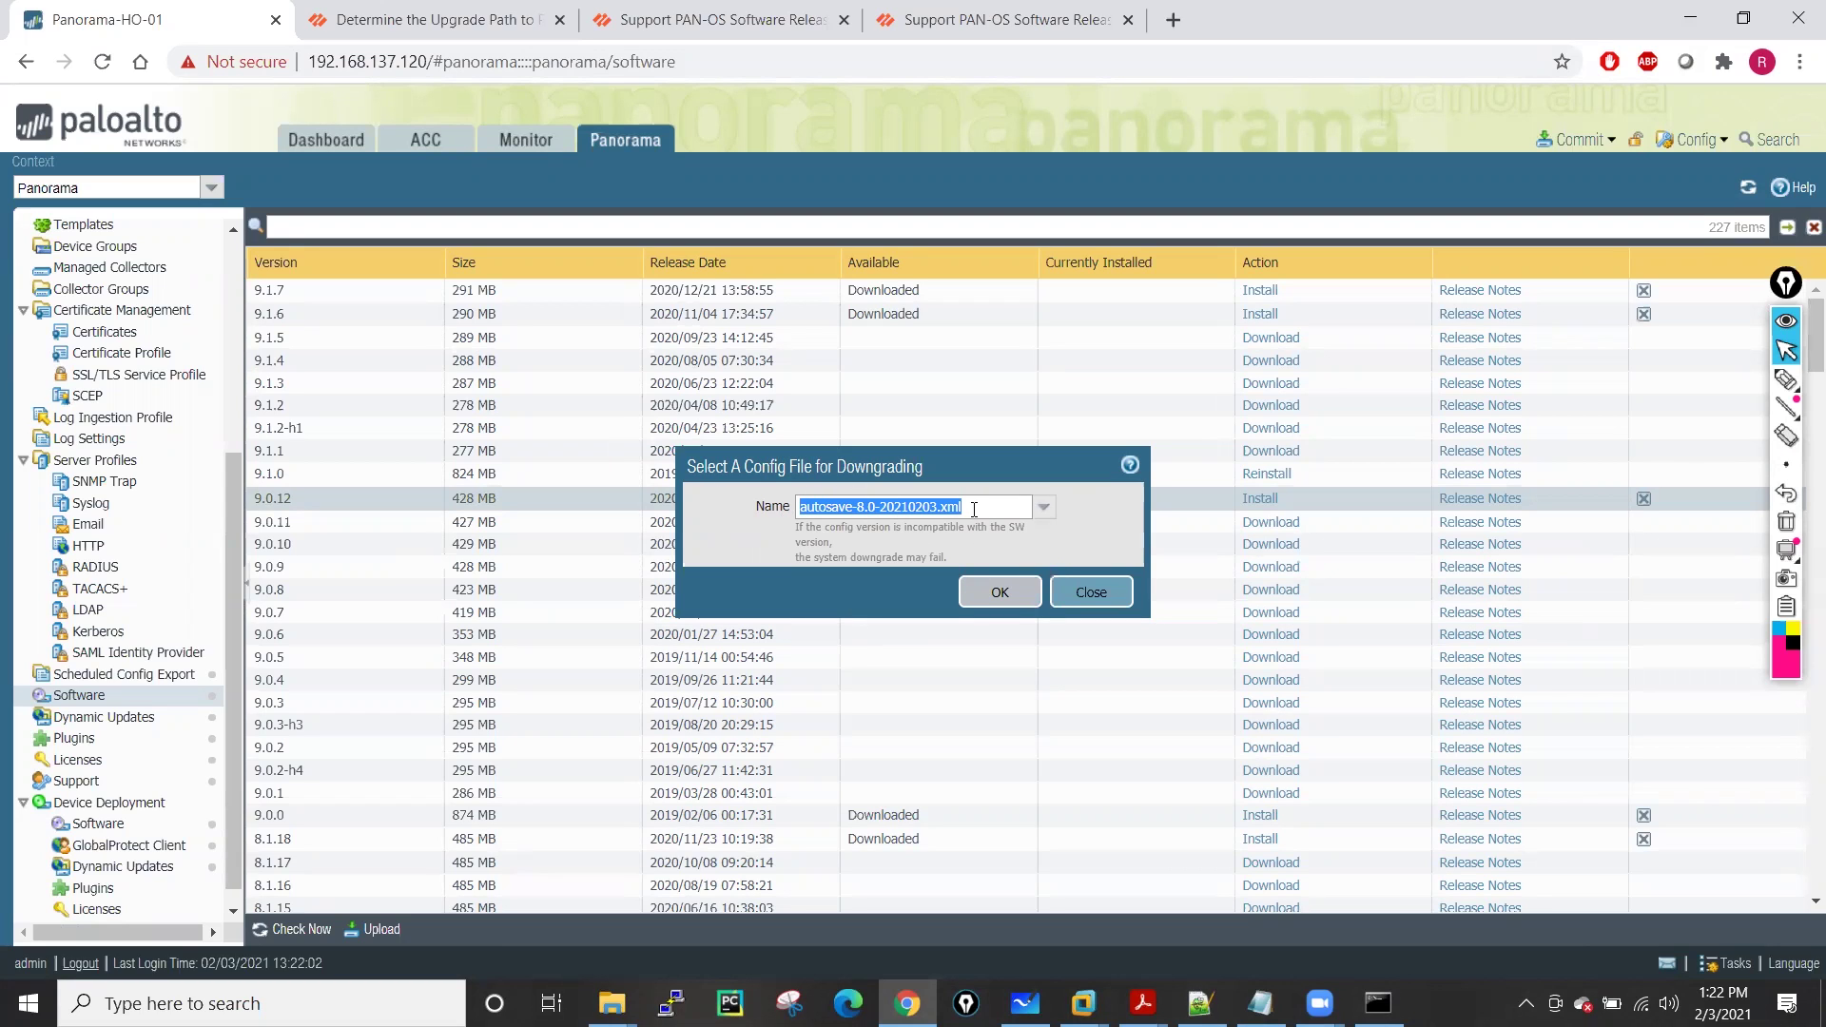
{"action": "left_click", "coordinate": [998, 595]}
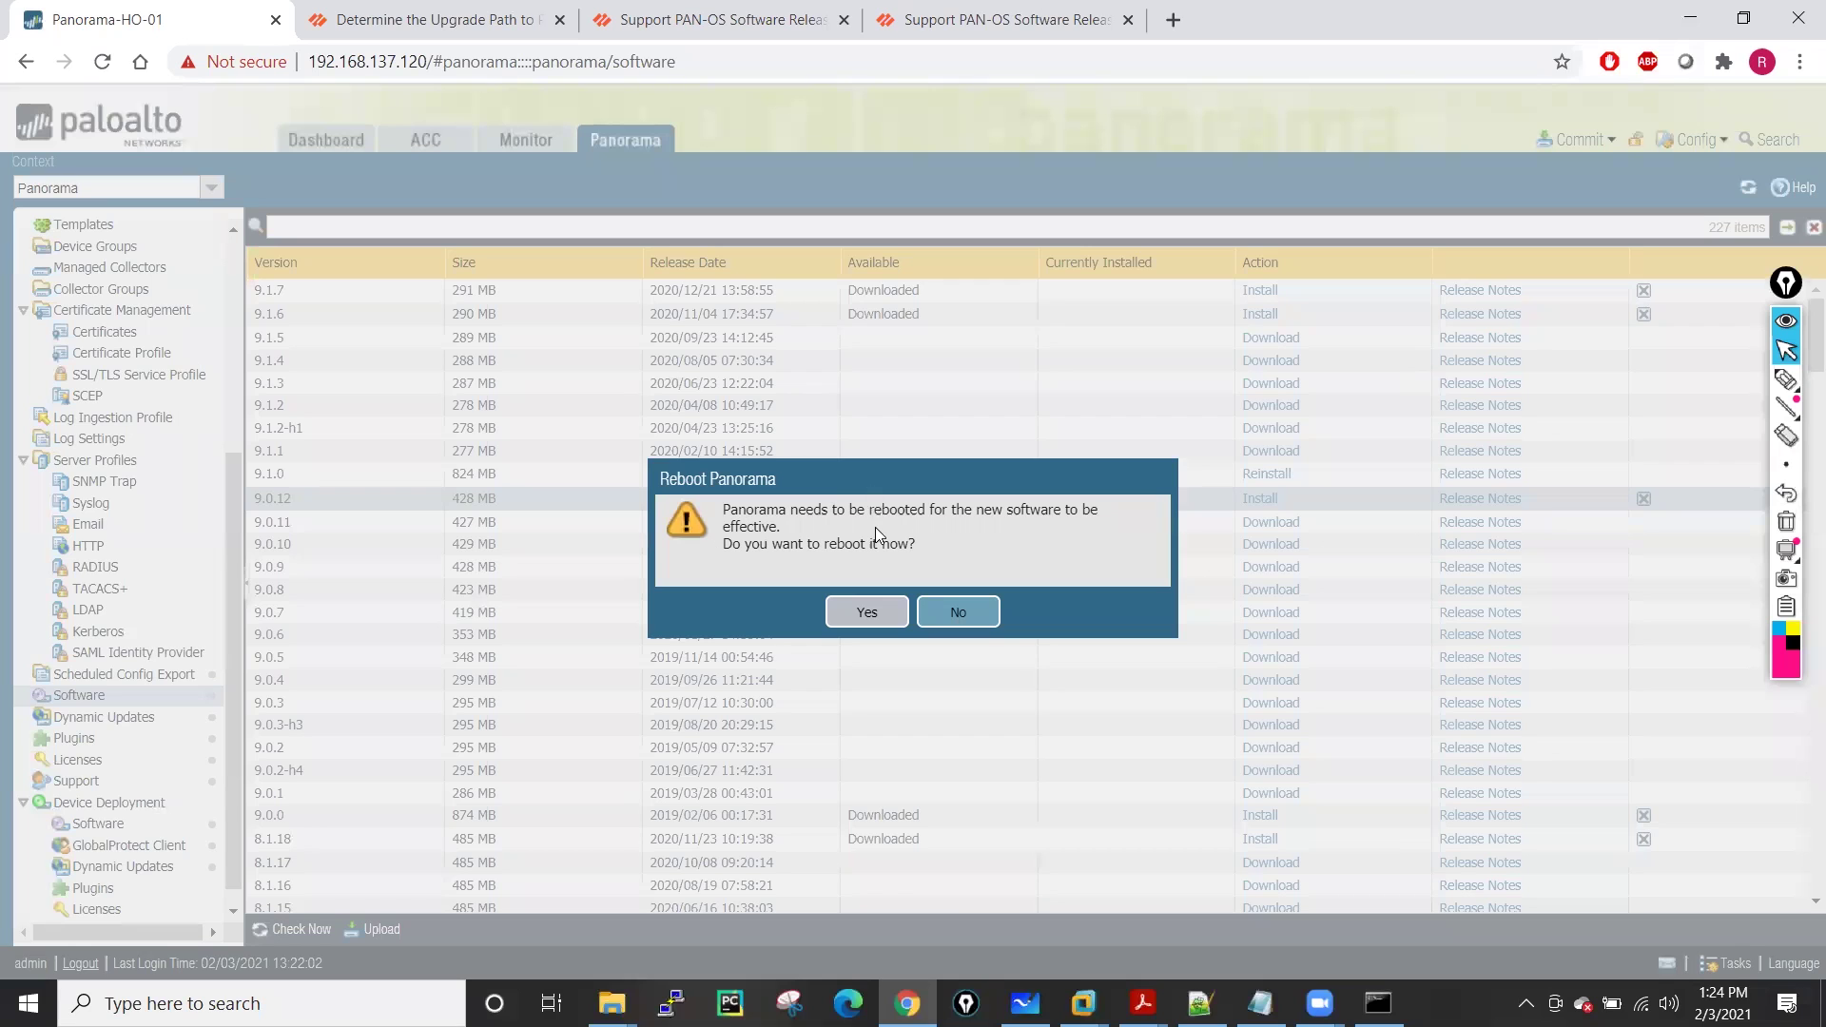
Confirm rebooting Panorama to apply the 9.0.12 downgrade
{"action": "left_click", "coordinate": [864, 614]}
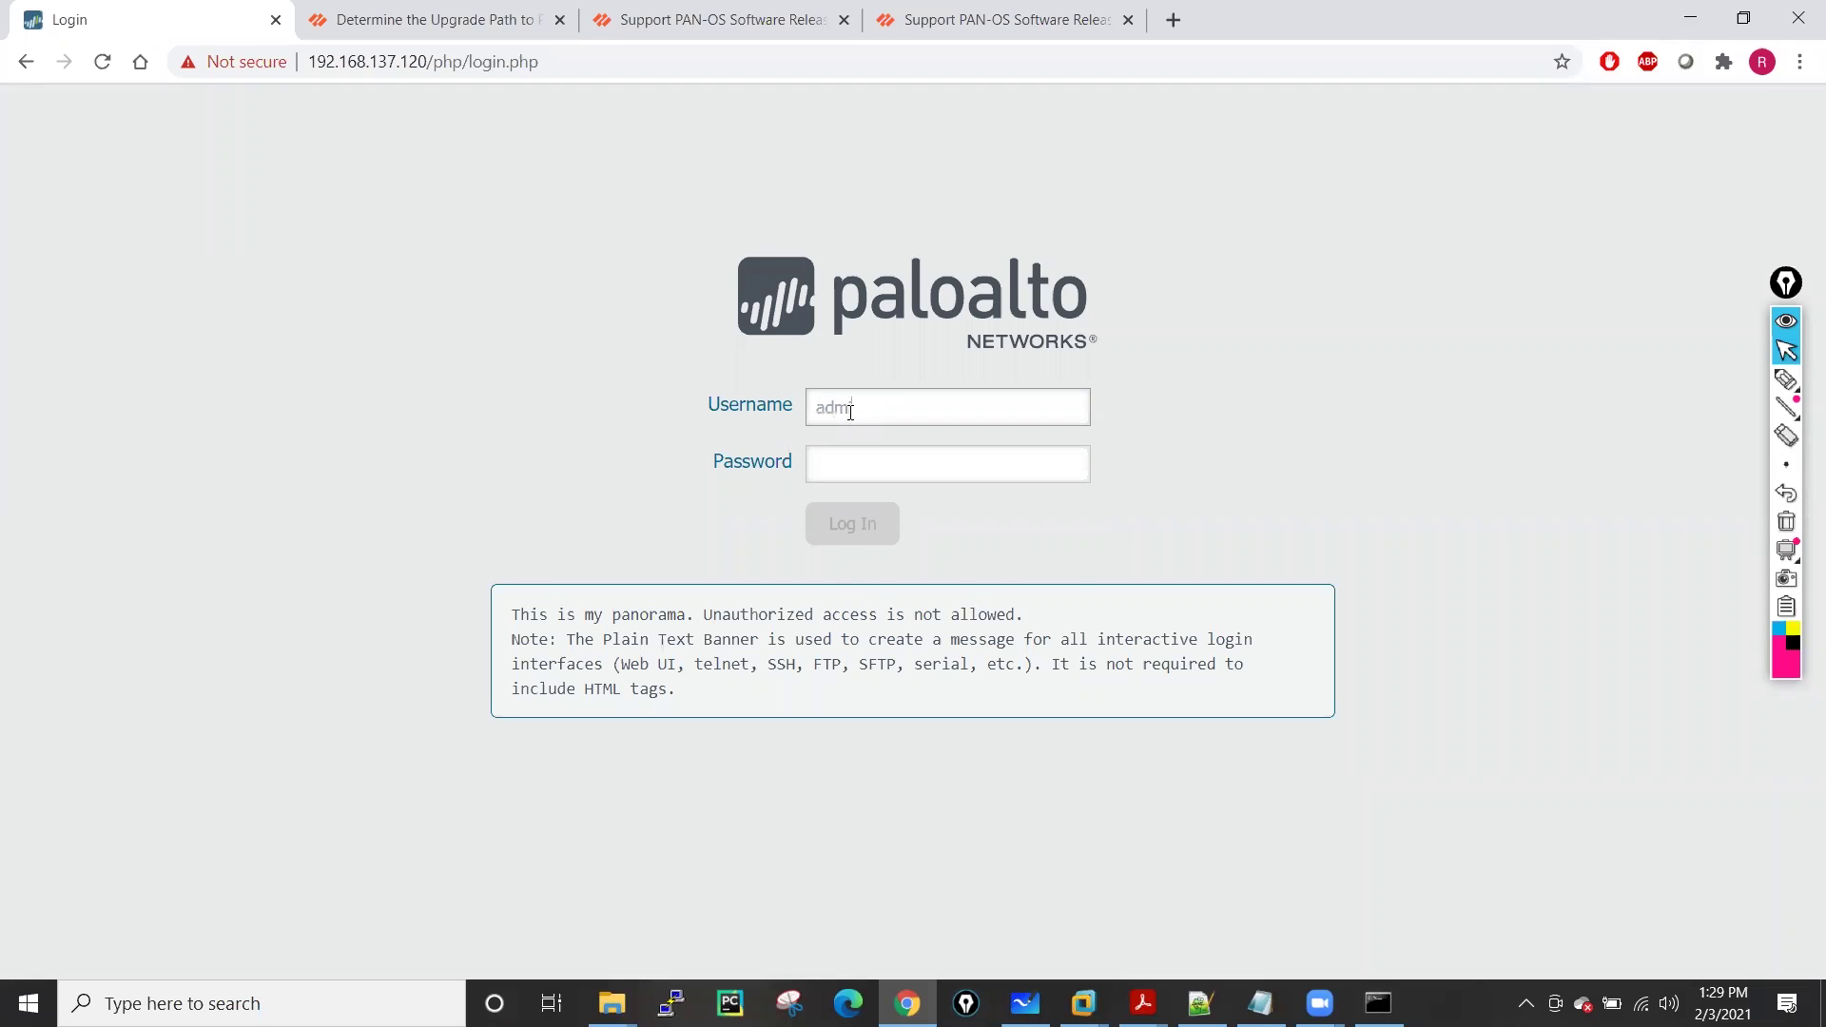
{"action": "type", "text": "n"}
Log in as admin and submit the required old, new and confirmed passwords
{"action": "key", "text": "Tab"}
{"action": "type", "text": "a"}
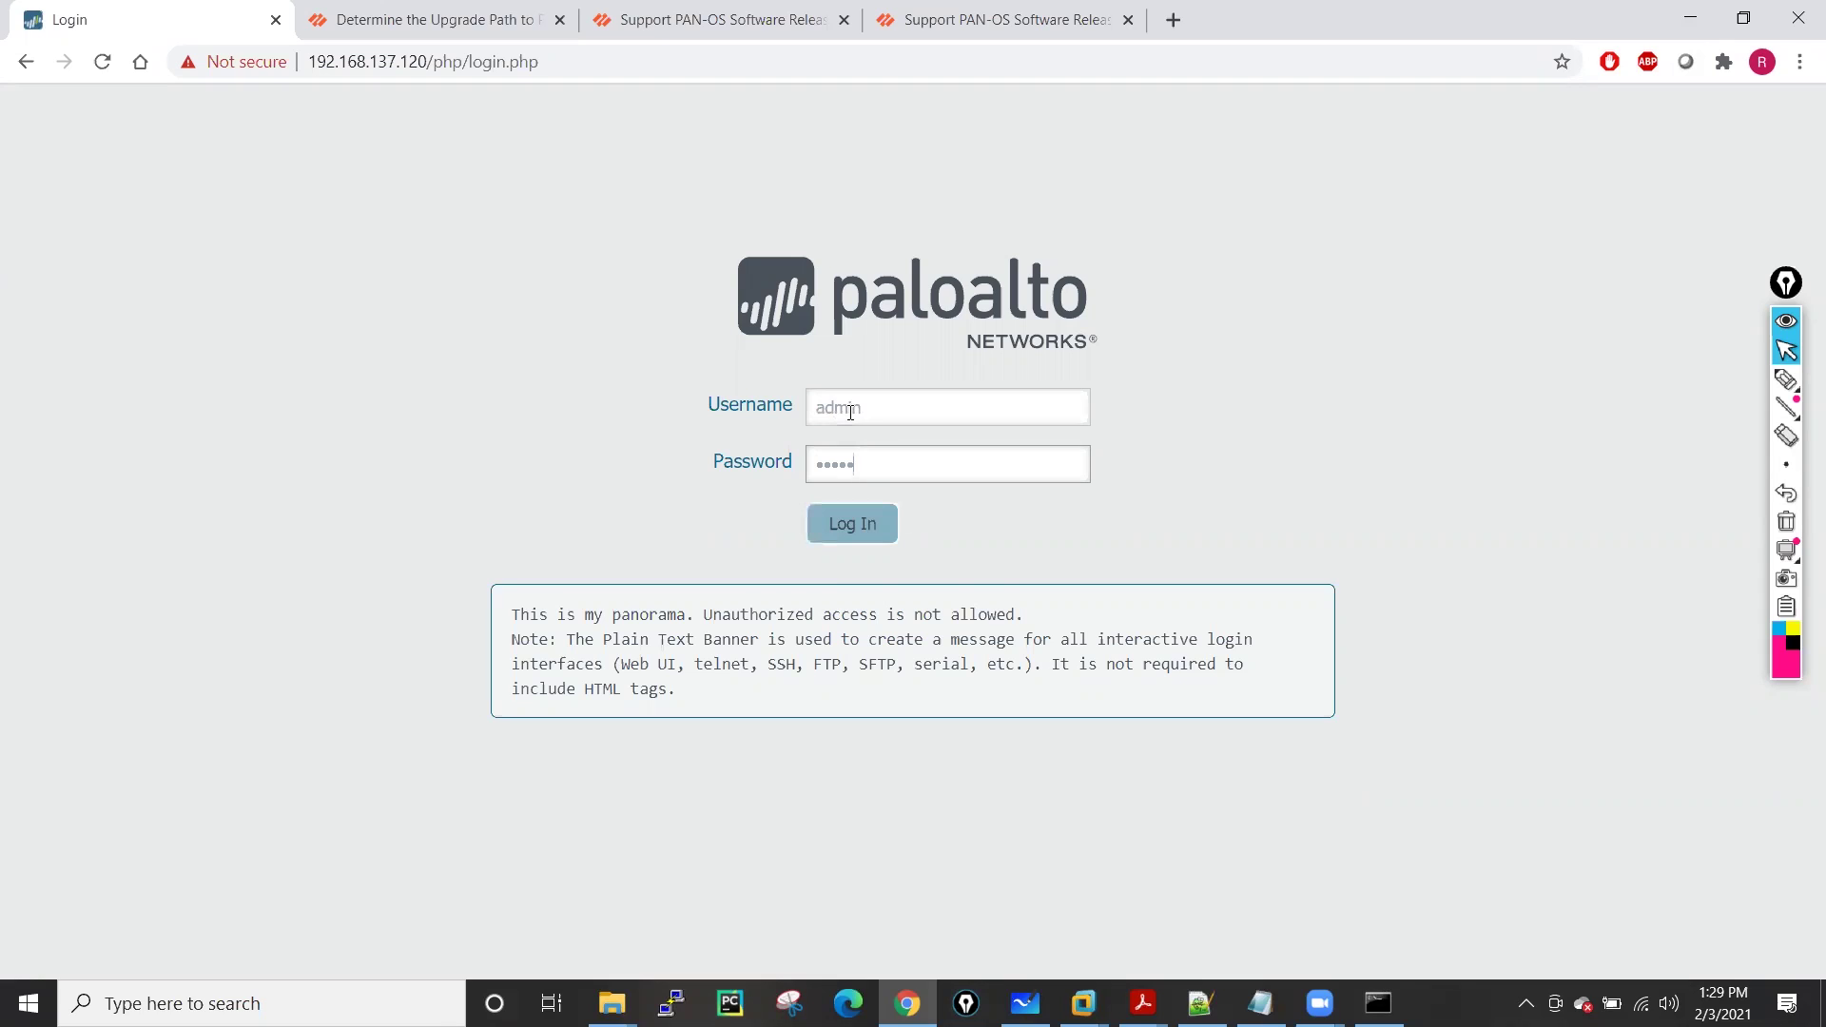
{"action": "key", "text": "Return"}
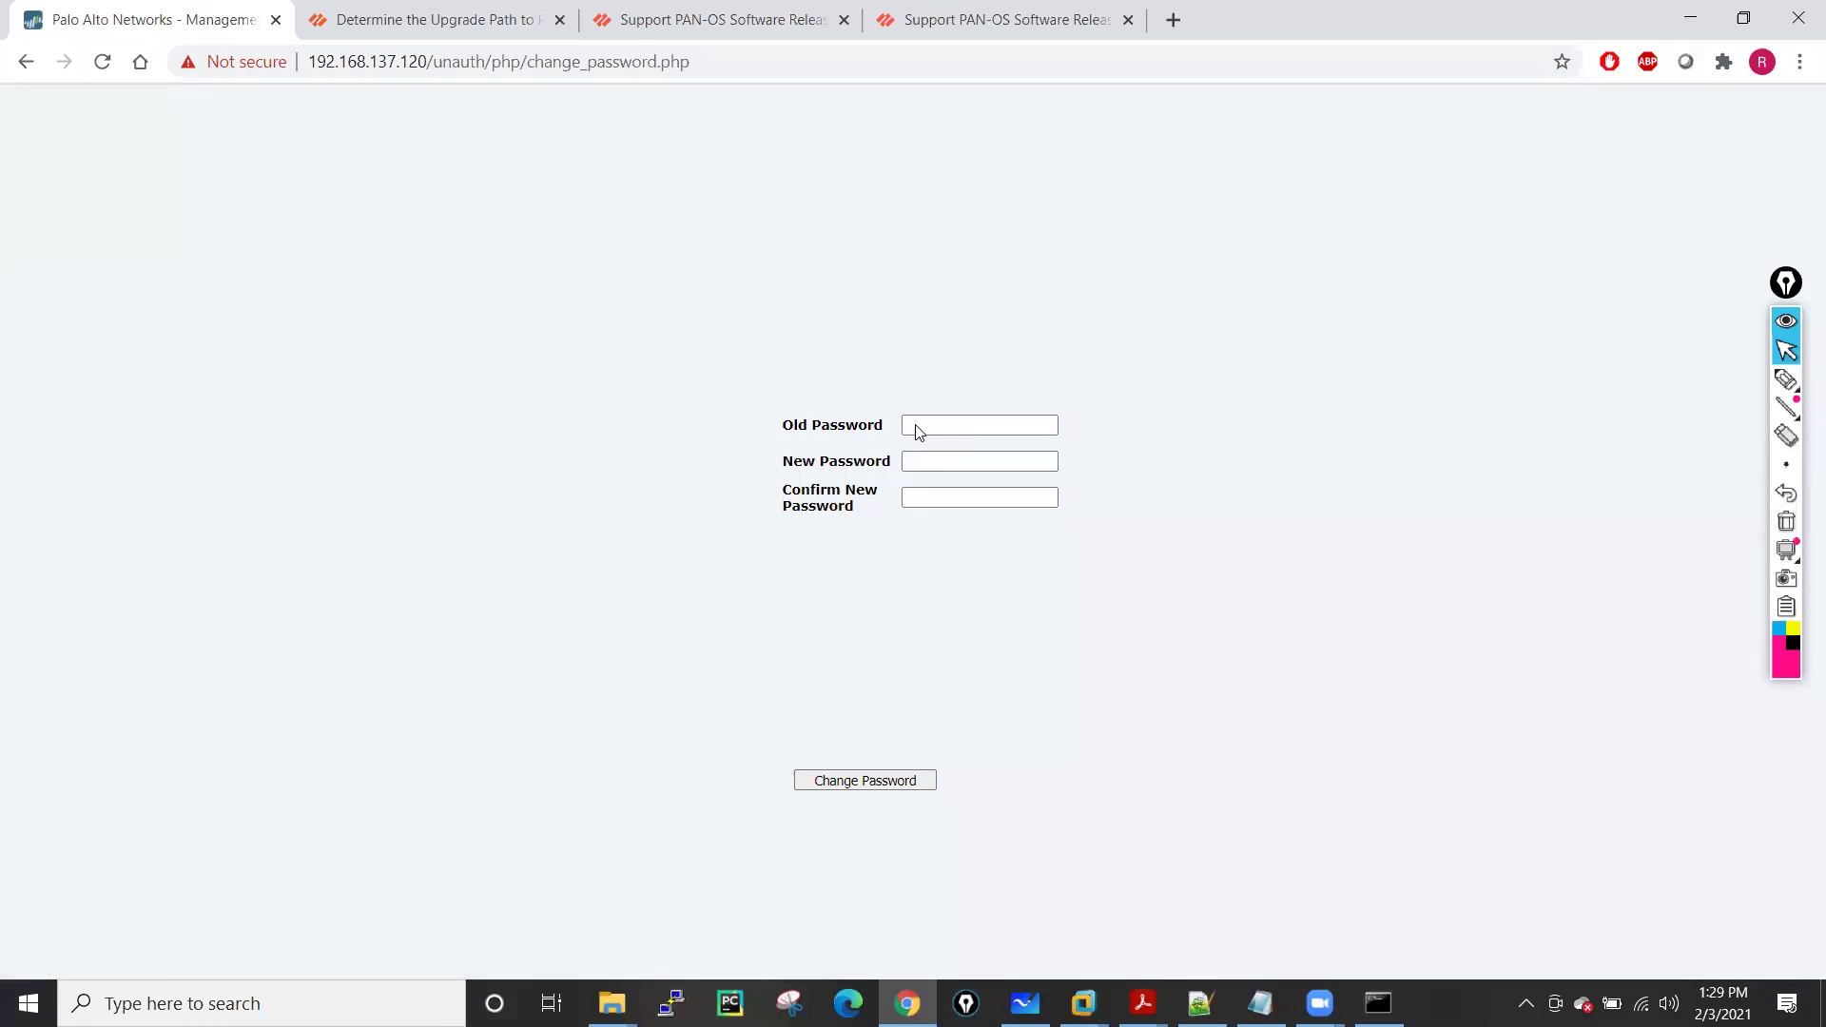
{"action": "left_click", "coordinate": [982, 423]}
{"action": "type", "text": "**"}
{"action": "key", "text": "Tab"}
{"action": "left_click", "coordinate": [871, 779]}
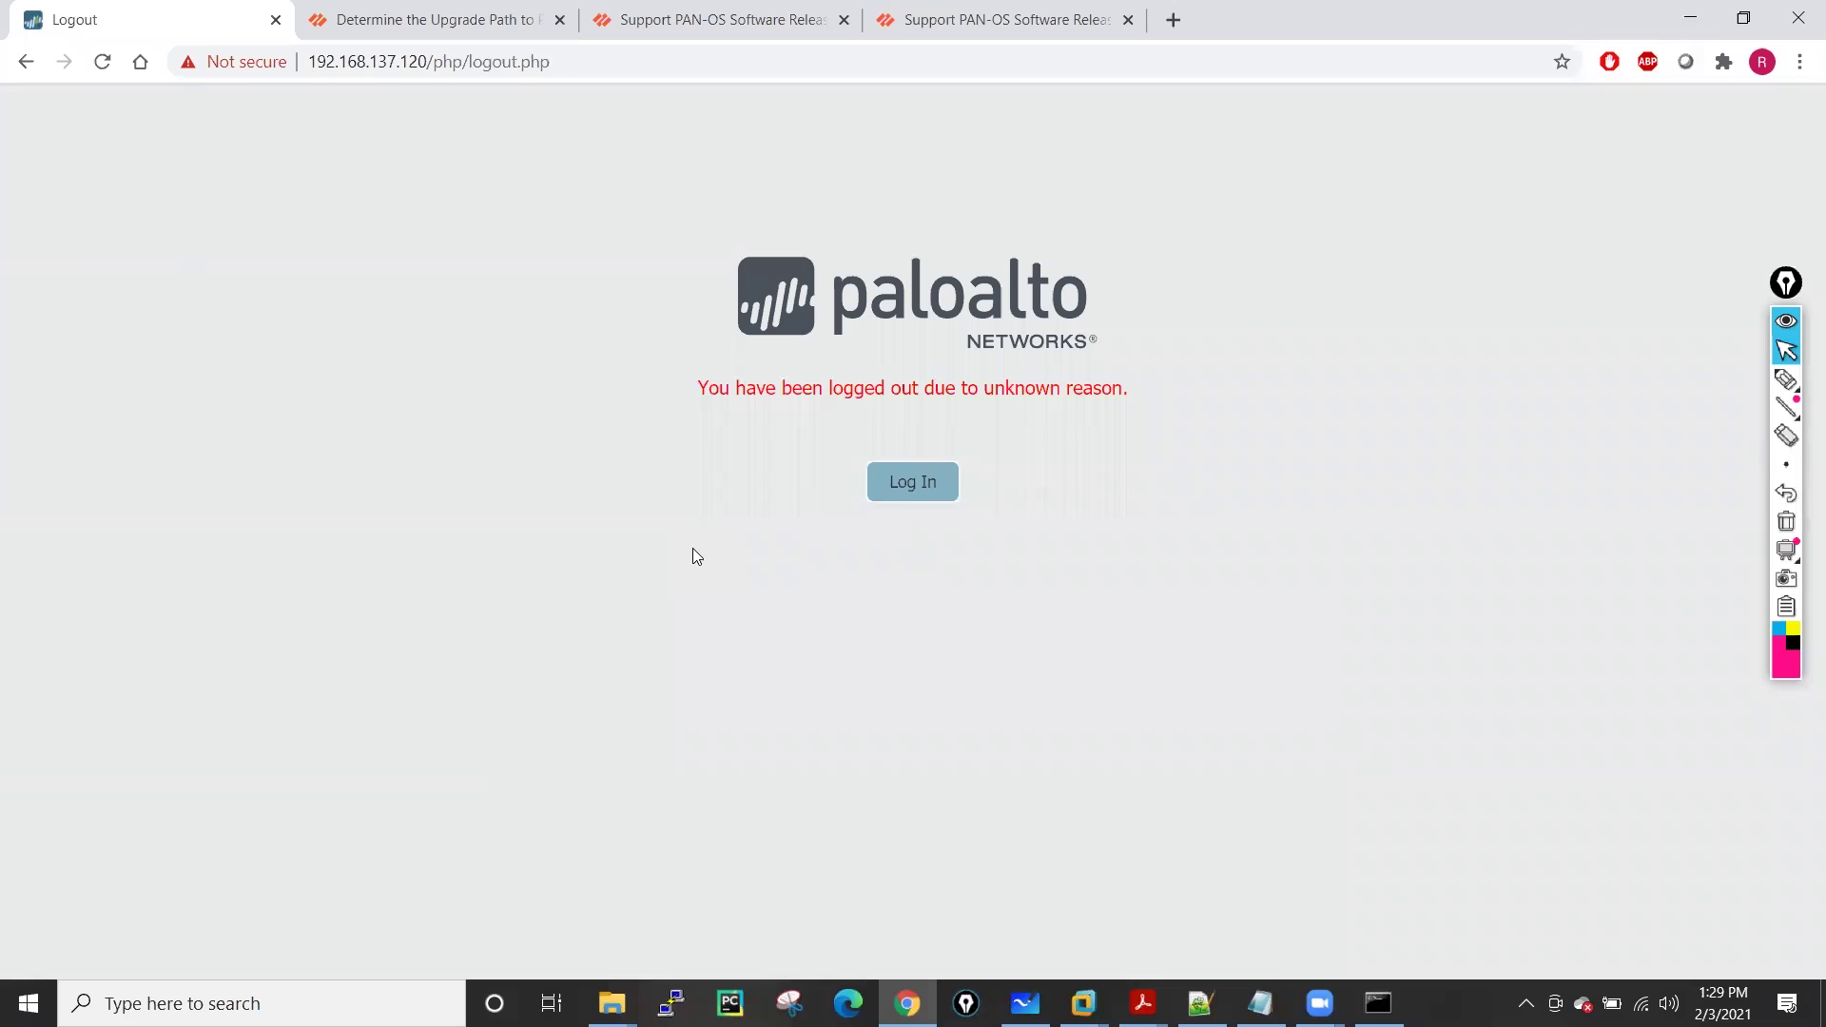
Return to the login page and sign in as admin with the new password
{"action": "left_click", "coordinate": [908, 489]}
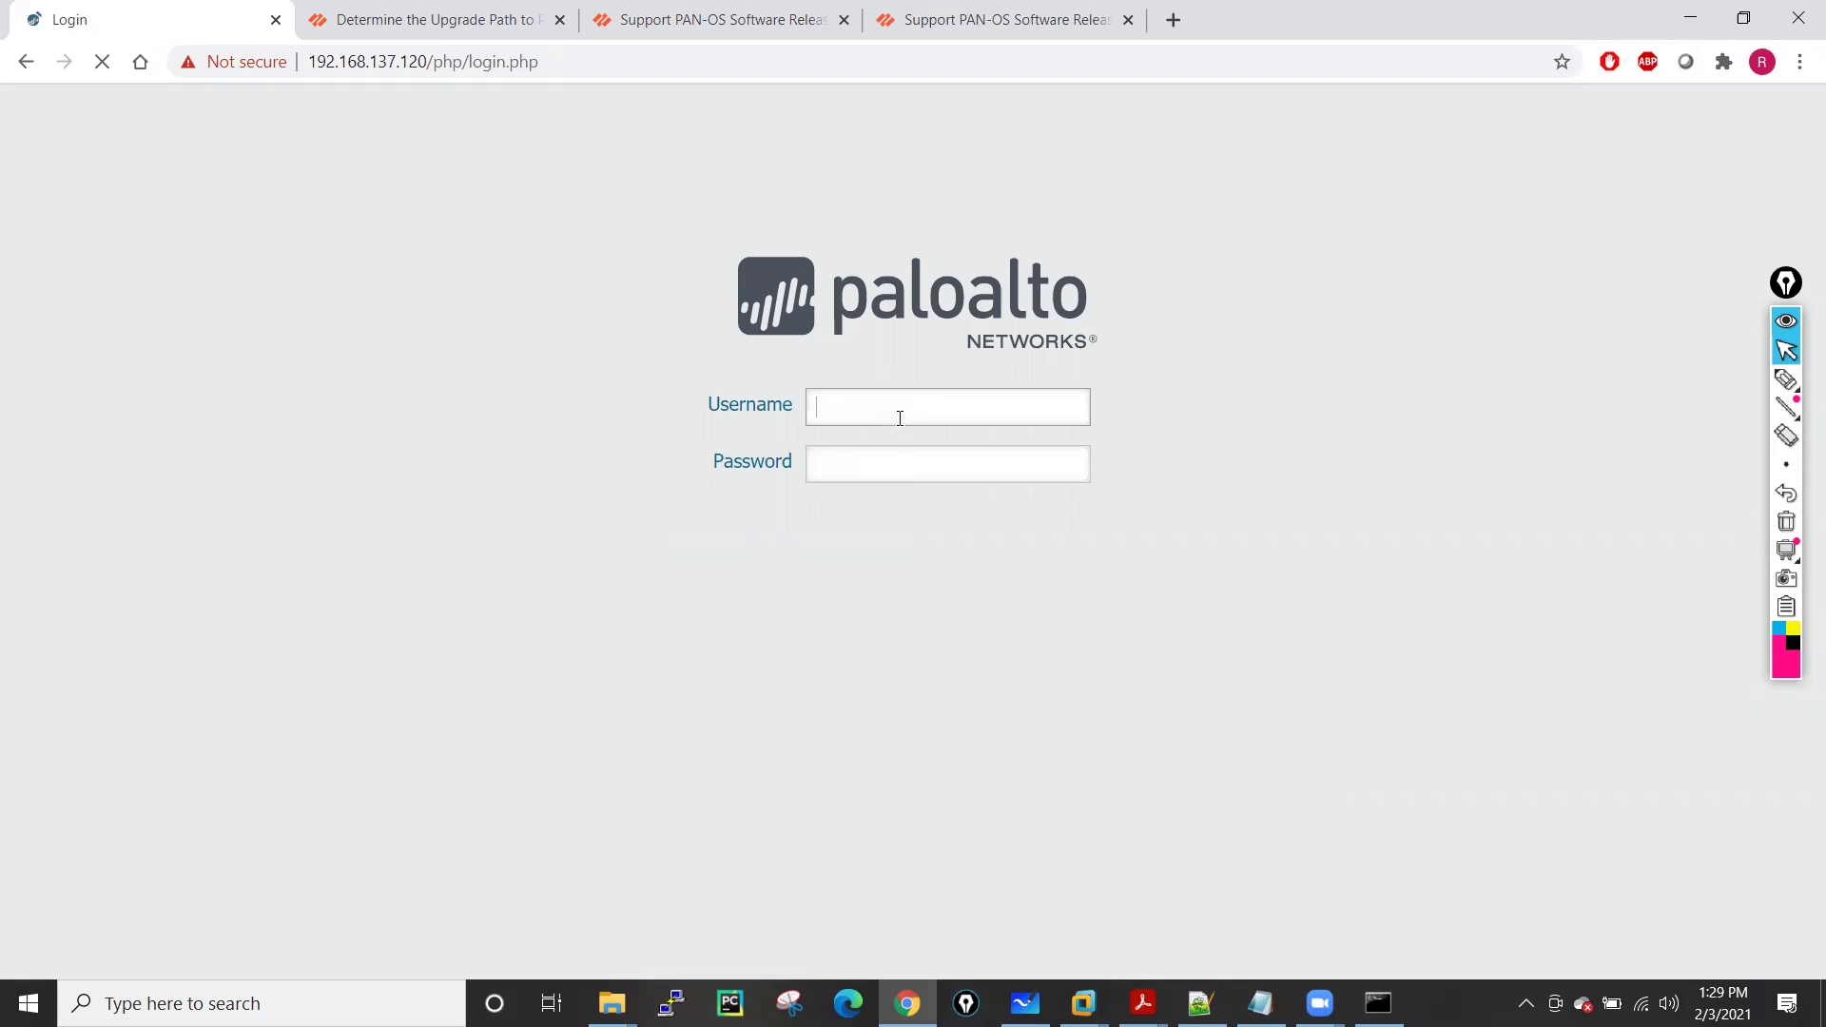
{"action": "key", "text": "Tab"}
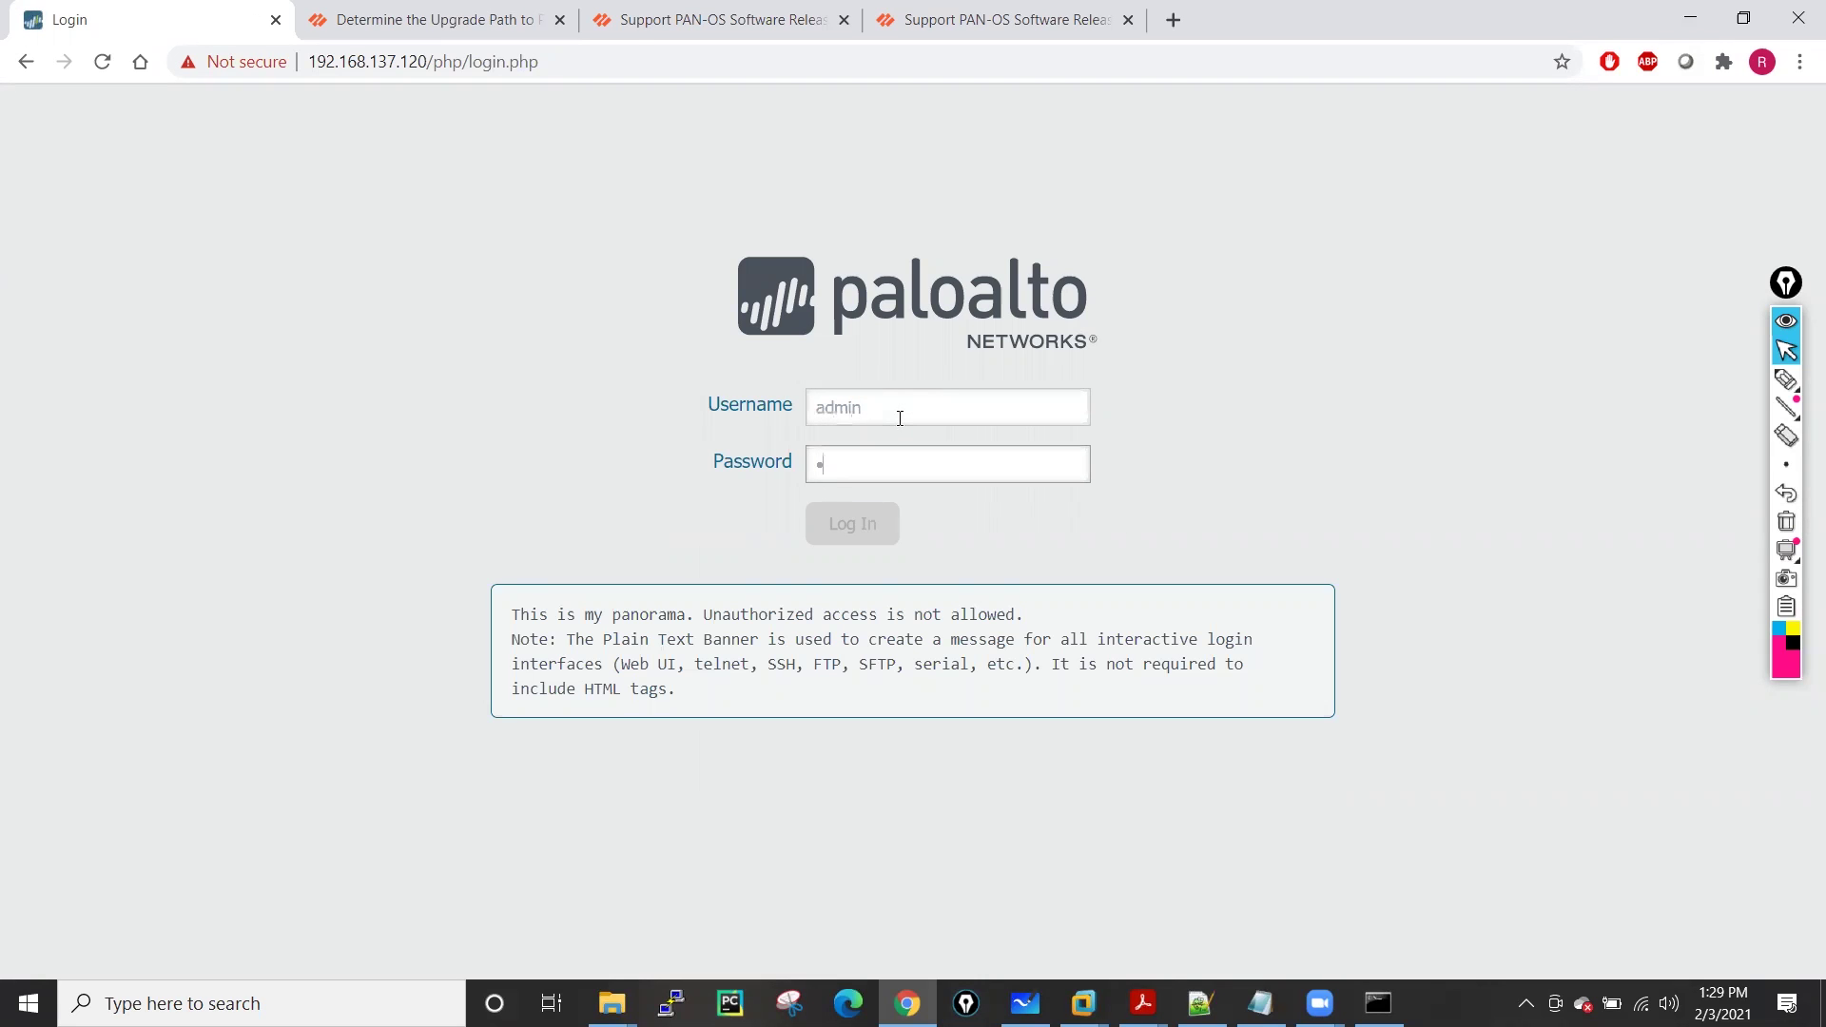
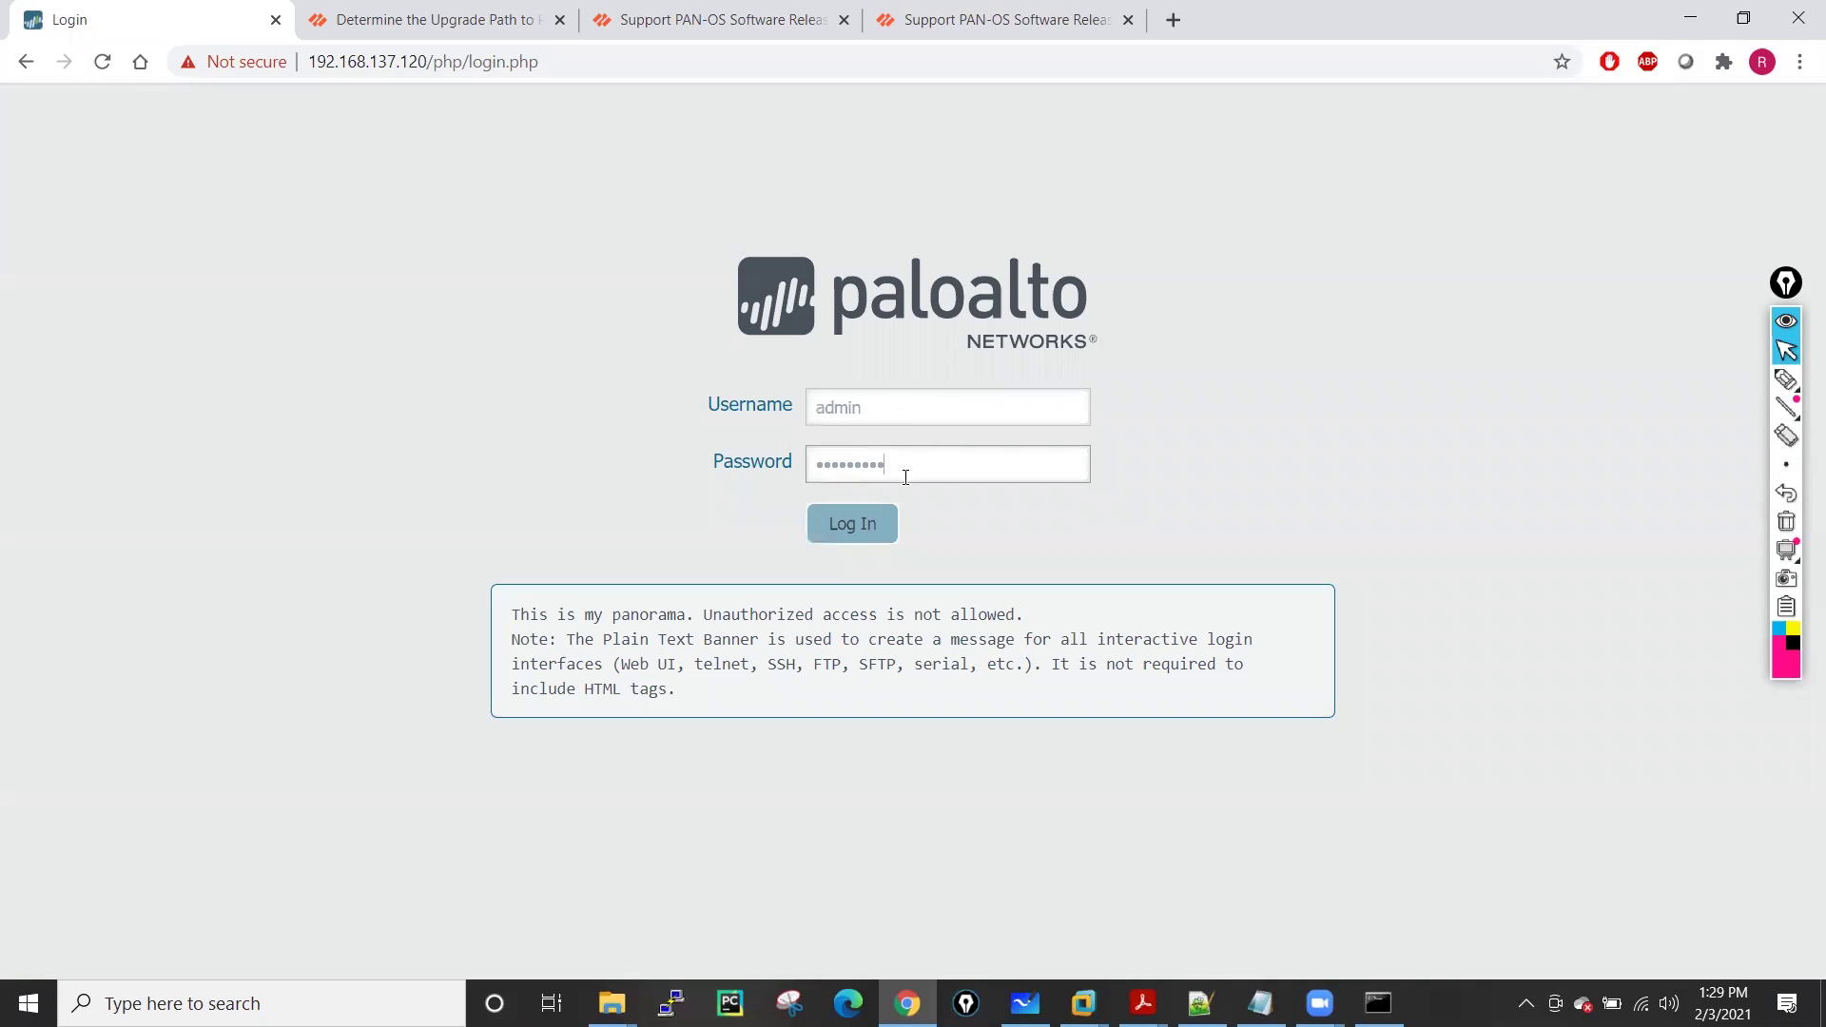
{"action": "left_click", "coordinate": [864, 526]}
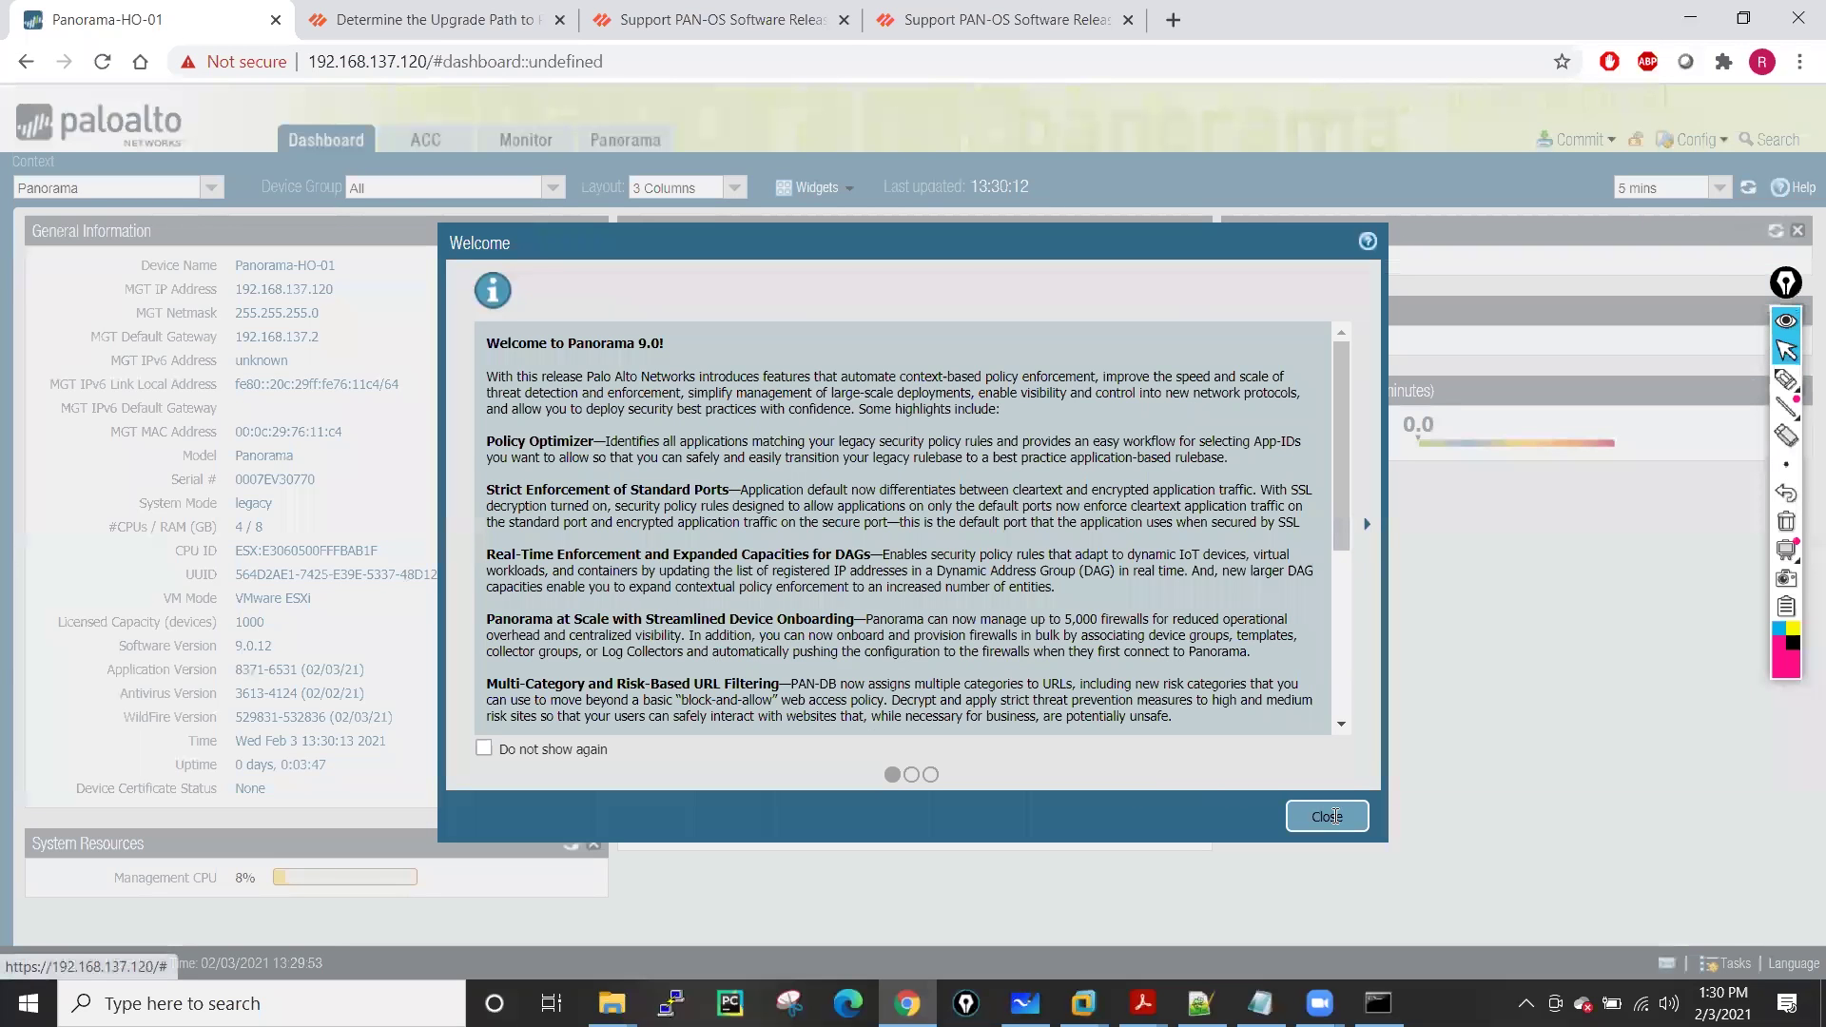
Close the welcome notes and highlight Software Version 9.0.12, device name, gateway and MAC
{"action": "left_click", "coordinate": [1327, 817]}
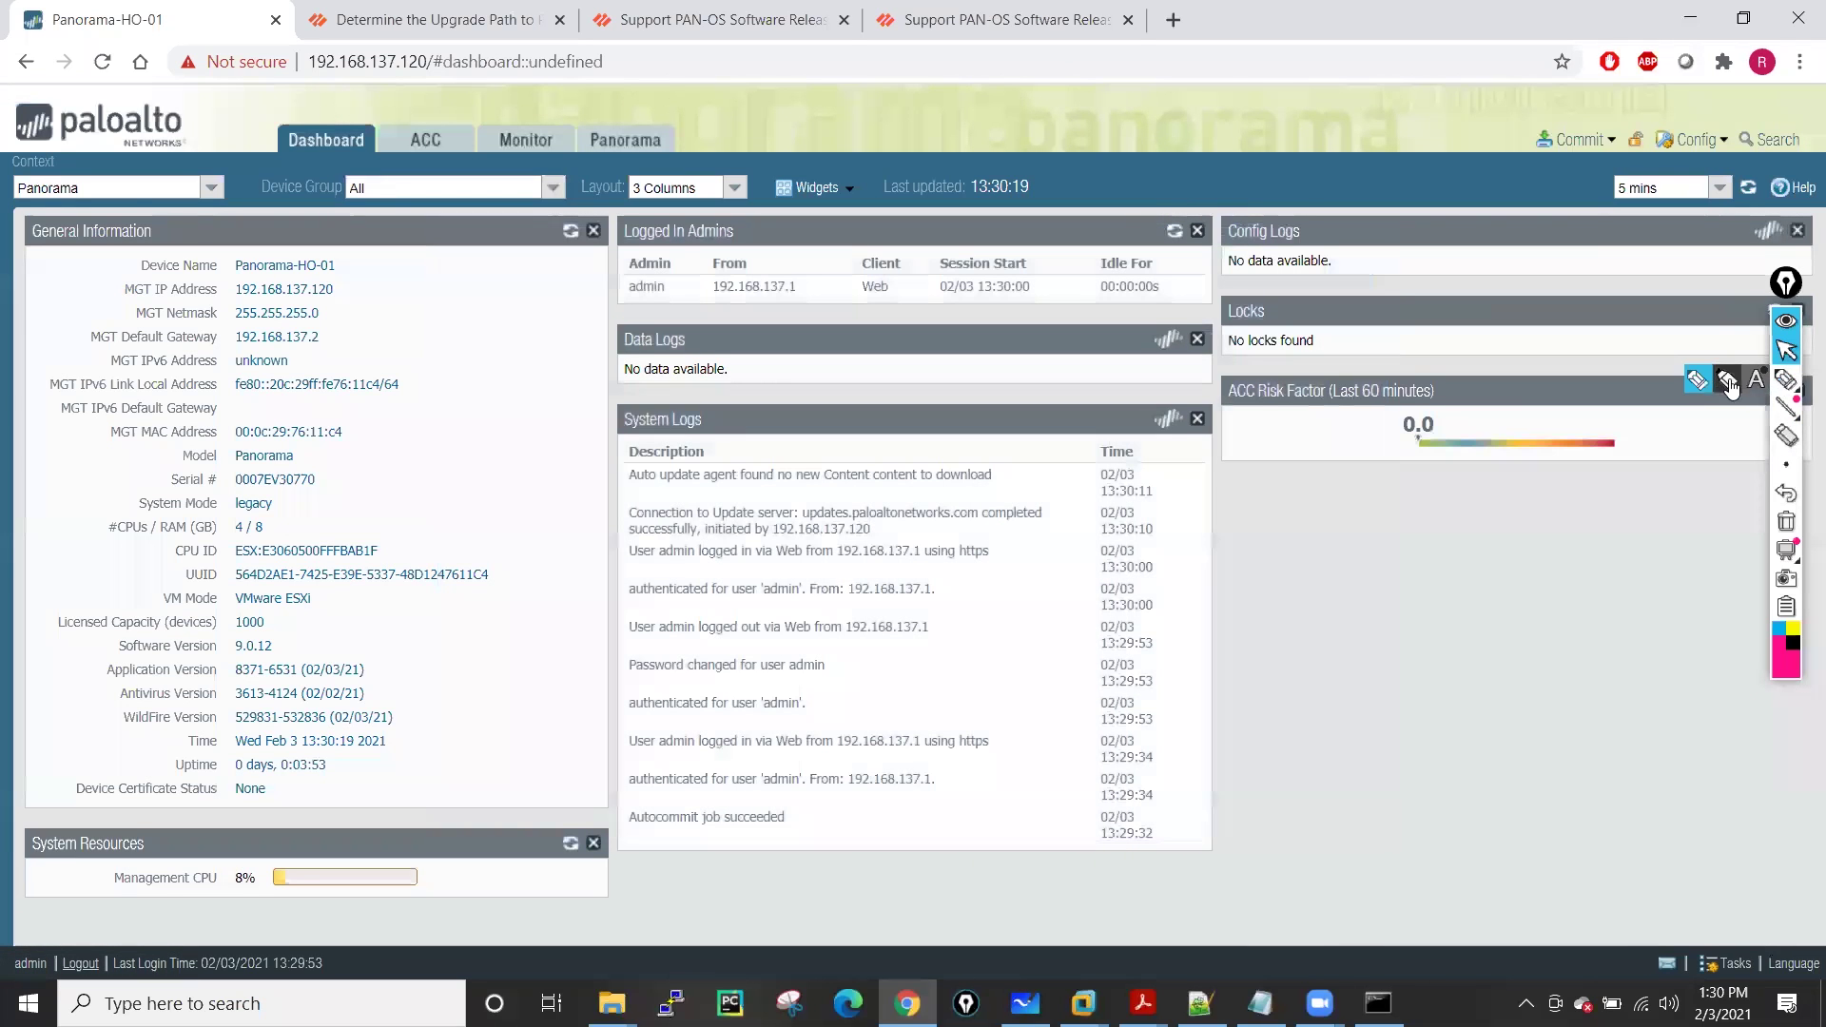
{"action": "left_click", "coordinate": [1730, 383]}
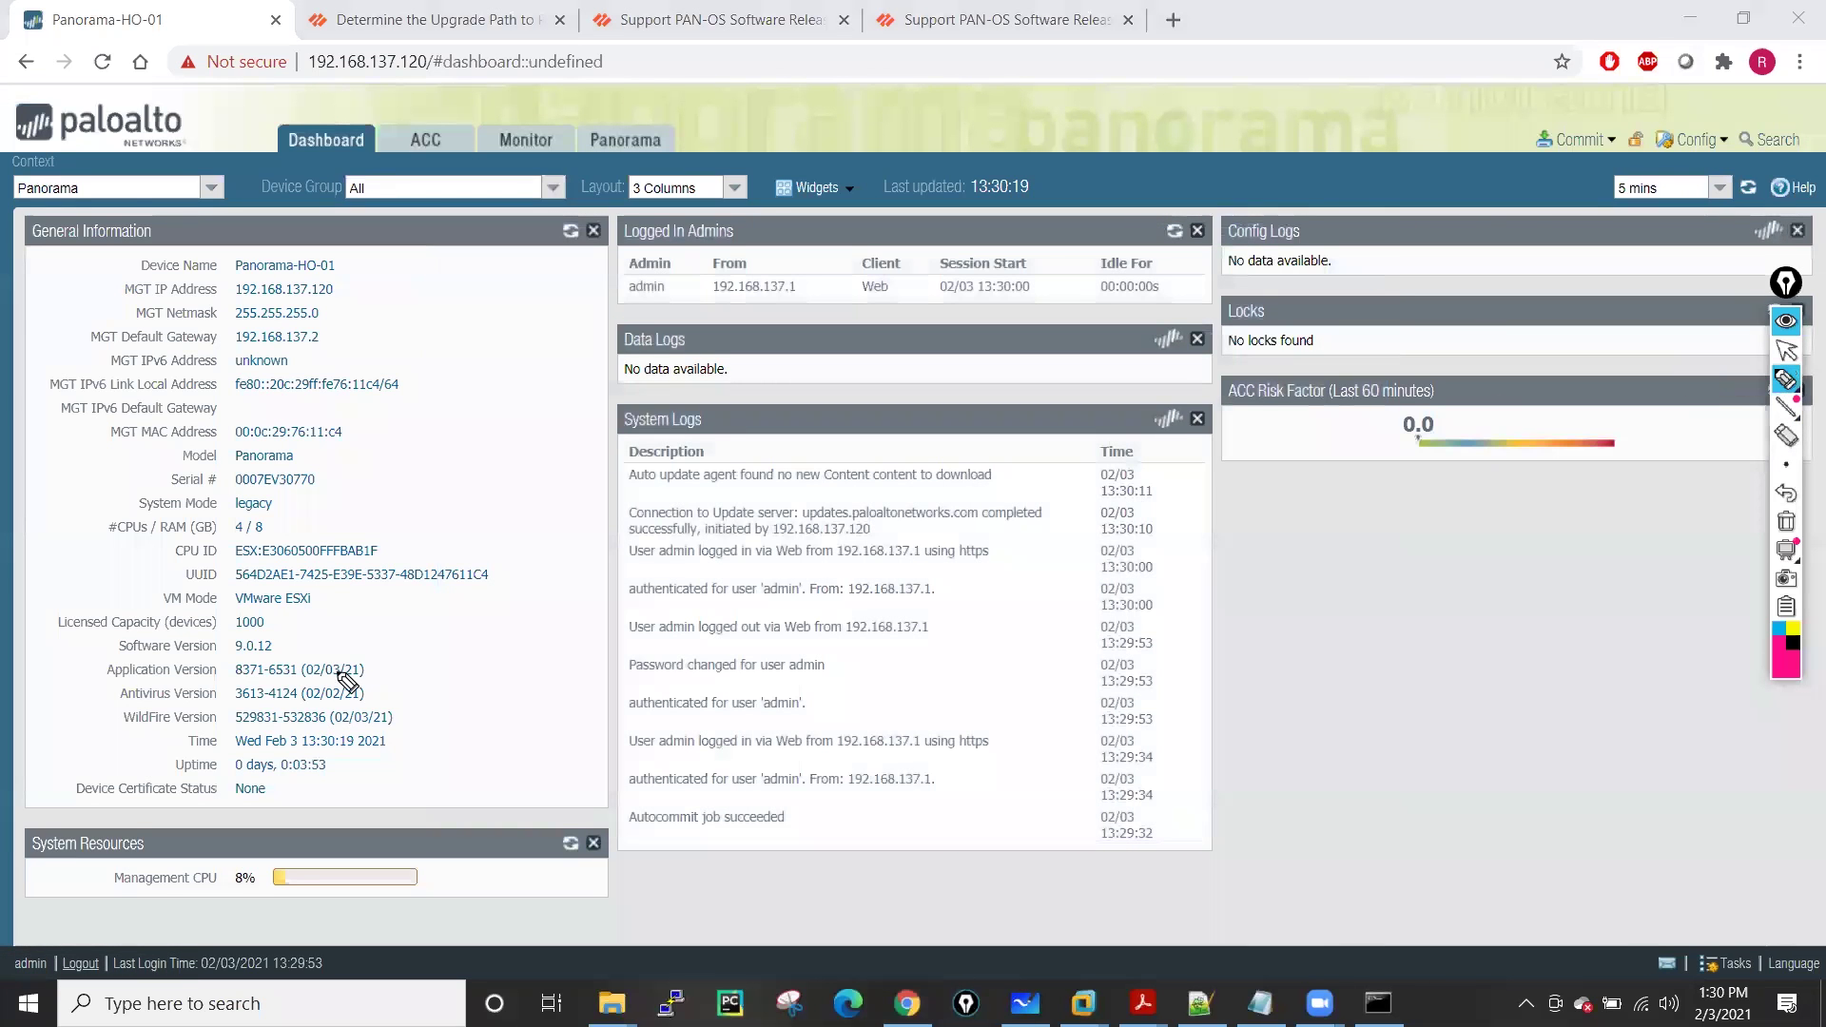
{"action": "mouse_move", "coordinate": [275, 637]}
{"action": "left_mouse_down"}
{"action": "mouse_move", "coordinate": [222, 623]}
{"action": "mouse_move", "coordinate": [257, 642]}
{"action": "left_mouse_up"}
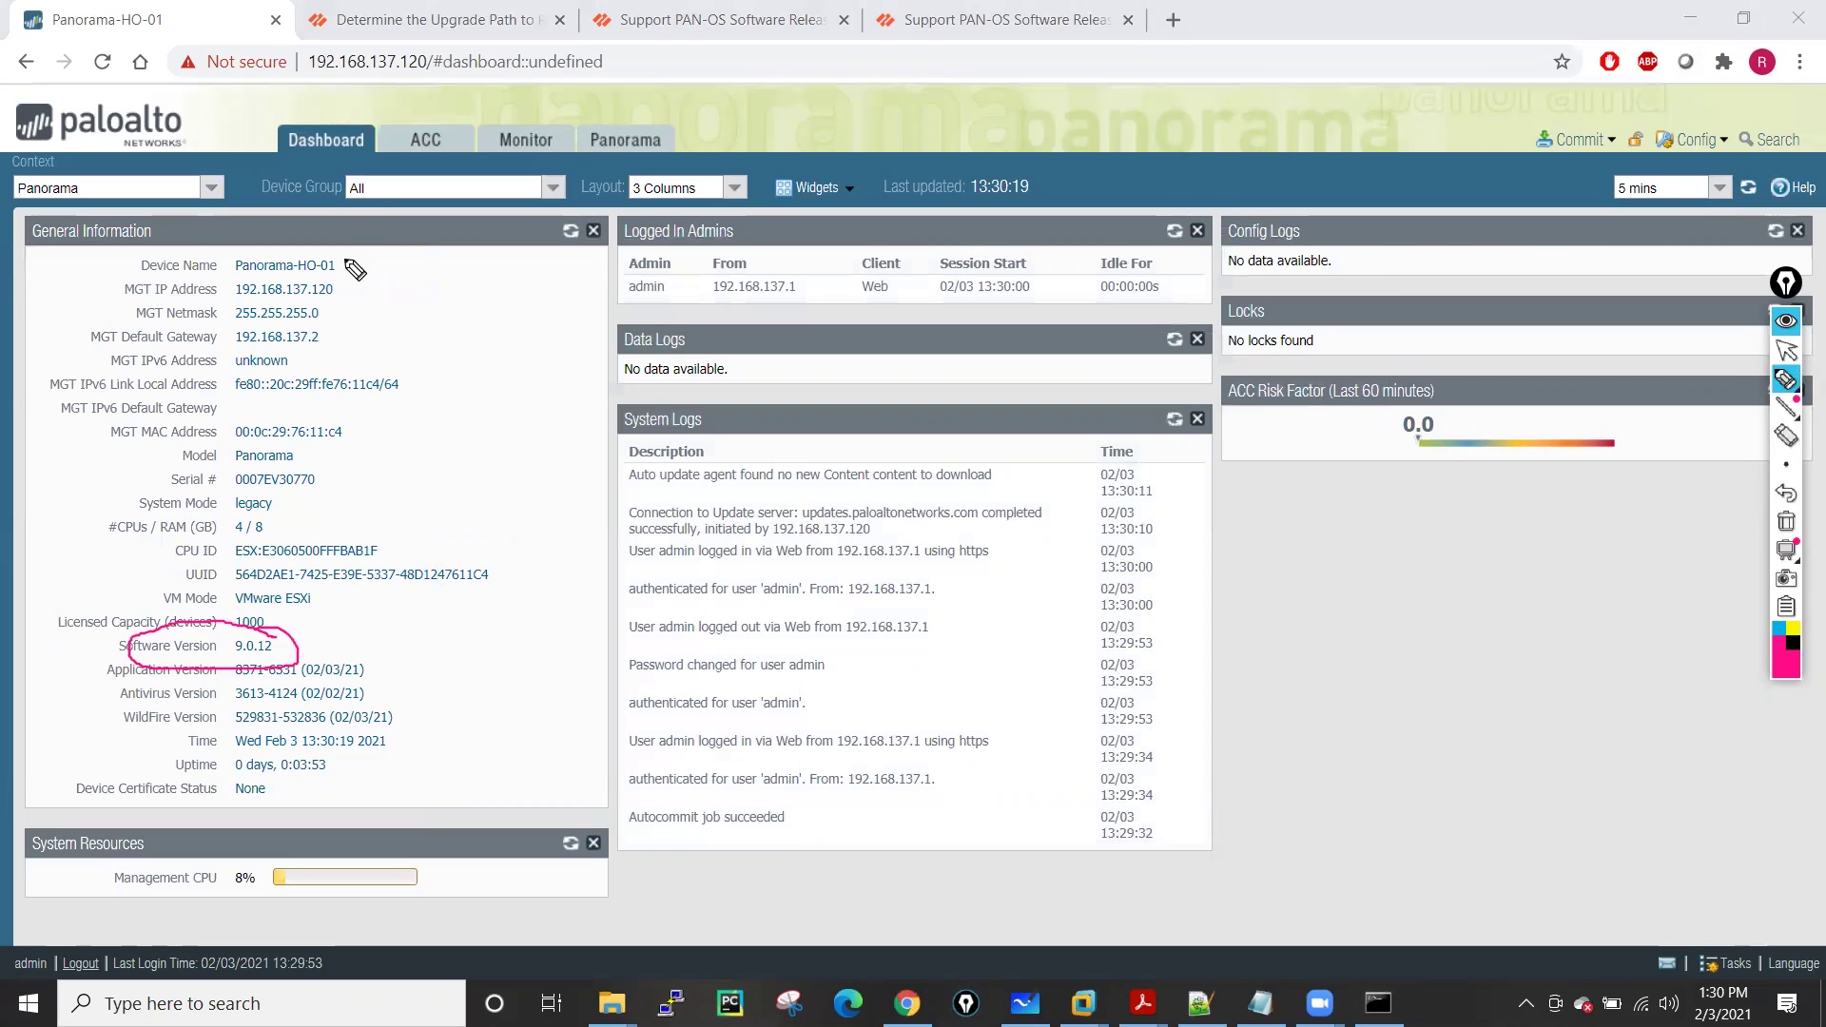
{"action": "left_click_drag", "start_coordinate": [355, 262], "coordinate": [454, 256]}
{"action": "left_click_drag", "start_coordinate": [362, 290], "coordinate": [448, 285]}
{"action": "left_click_drag", "start_coordinate": [350, 329], "coordinate": [445, 321]}
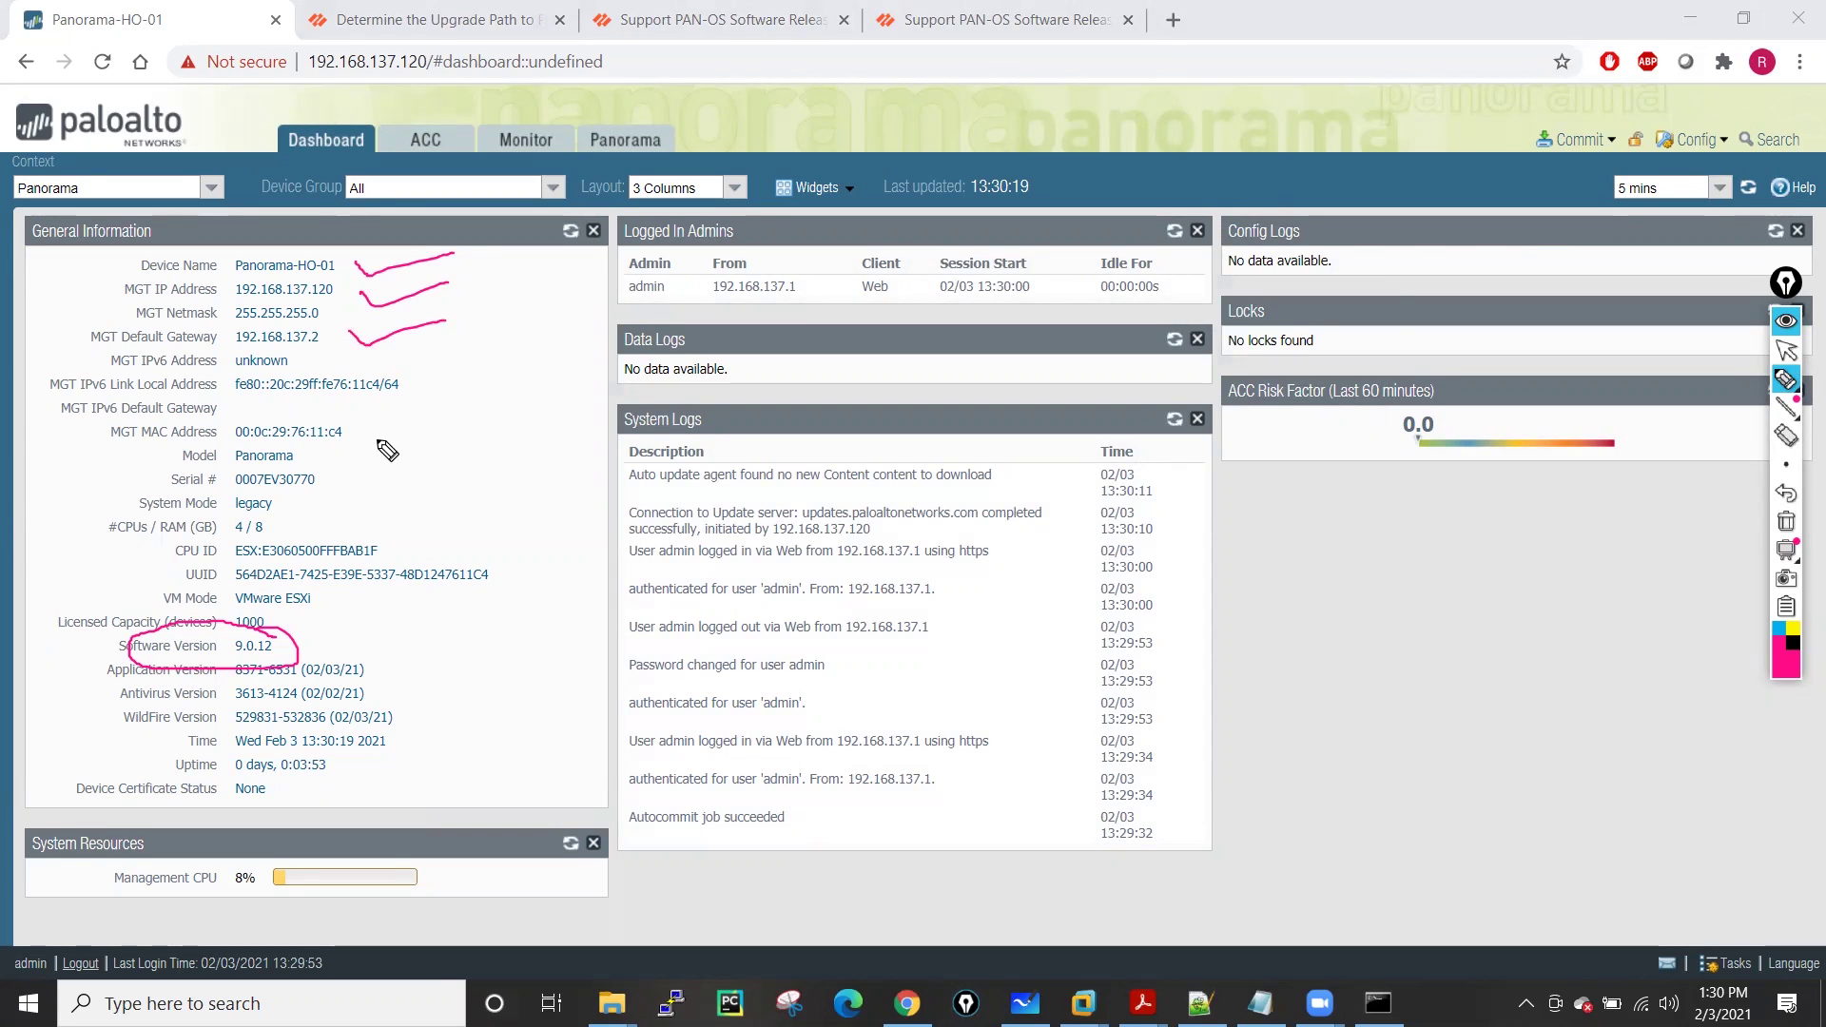
{"action": "left_click_drag", "start_coordinate": [367, 429], "coordinate": [454, 420]}
Mark Licensed Capacity 1000, CPU ID, UUID, version rows and serial, then erase annotations
{"action": "left_click_drag", "start_coordinate": [310, 624], "coordinate": [368, 614]}
{"action": "mouse_move", "coordinate": [404, 542]}
{"action": "left_mouse_down"}
{"action": "mouse_move", "coordinate": [507, 525]}
{"action": "mouse_move", "coordinate": [516, 584]}
{"action": "mouse_move", "coordinate": [566, 553]}
{"action": "left_mouse_up"}
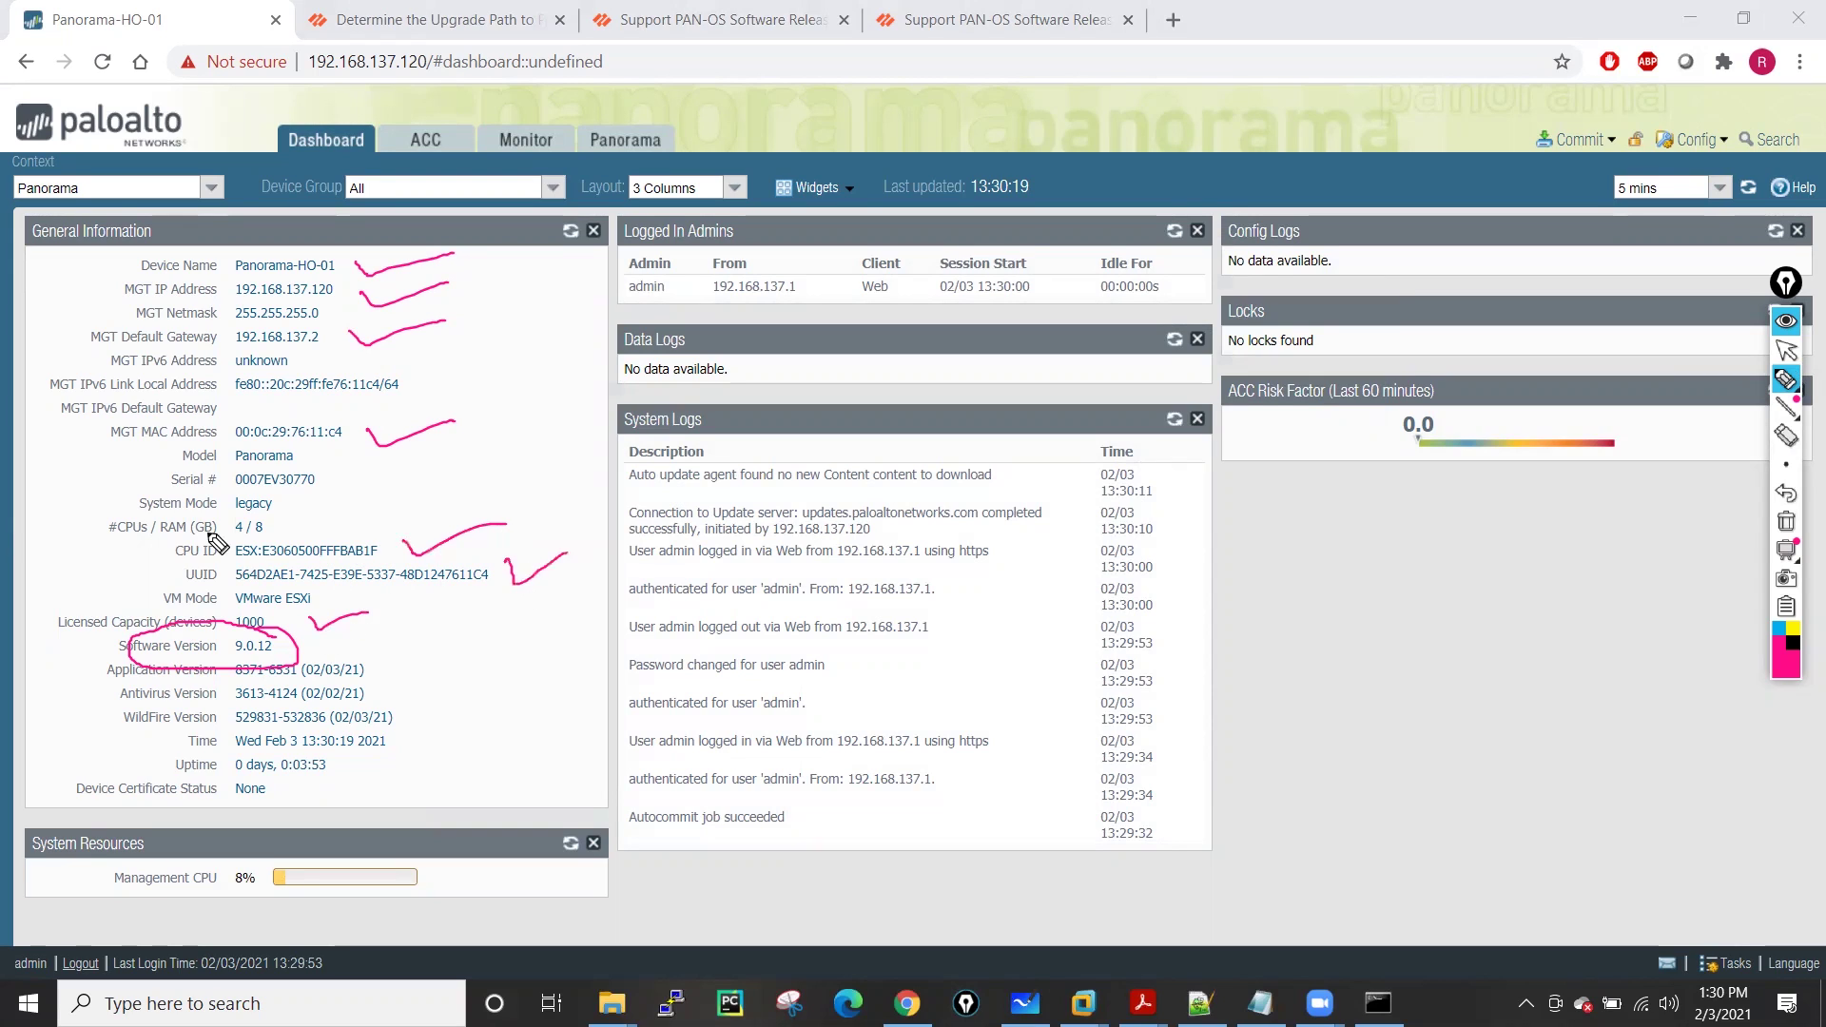
{"action": "mouse_move", "coordinate": [175, 539]}
{"action": "left_mouse_down"}
{"action": "mouse_move", "coordinate": [171, 580]}
{"action": "mouse_move", "coordinate": [125, 569]}
{"action": "left_mouse_up"}
{"action": "left_click_drag", "start_coordinate": [110, 558], "coordinate": [113, 576]}
{"action": "left_click_drag", "start_coordinate": [117, 652], "coordinate": [129, 746]}
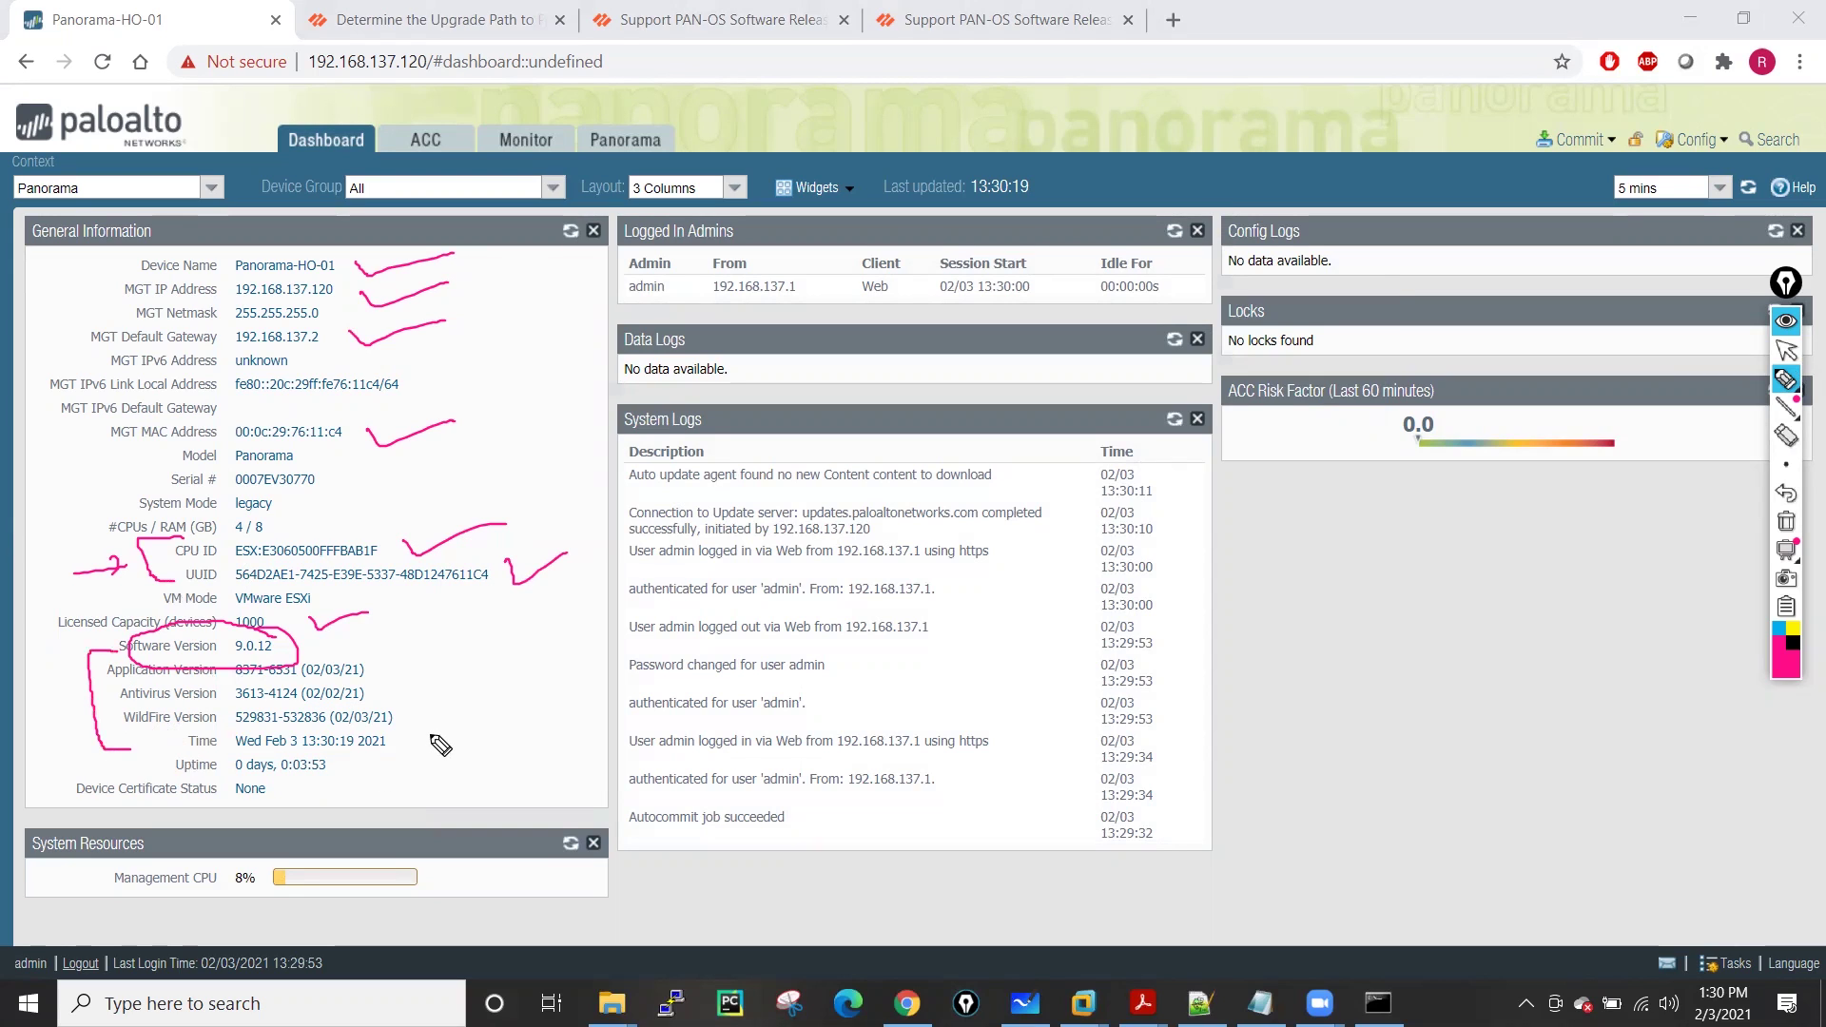
{"action": "mouse_move", "coordinate": [454, 754]}
{"action": "left_mouse_down"}
{"action": "mouse_move", "coordinate": [423, 747]}
{"action": "mouse_move", "coordinate": [428, 761]}
{"action": "left_mouse_up"}
{"action": "left_click_drag", "start_coordinate": [377, 486], "coordinate": [331, 481]}
{"action": "left_click", "coordinate": [1788, 524]}
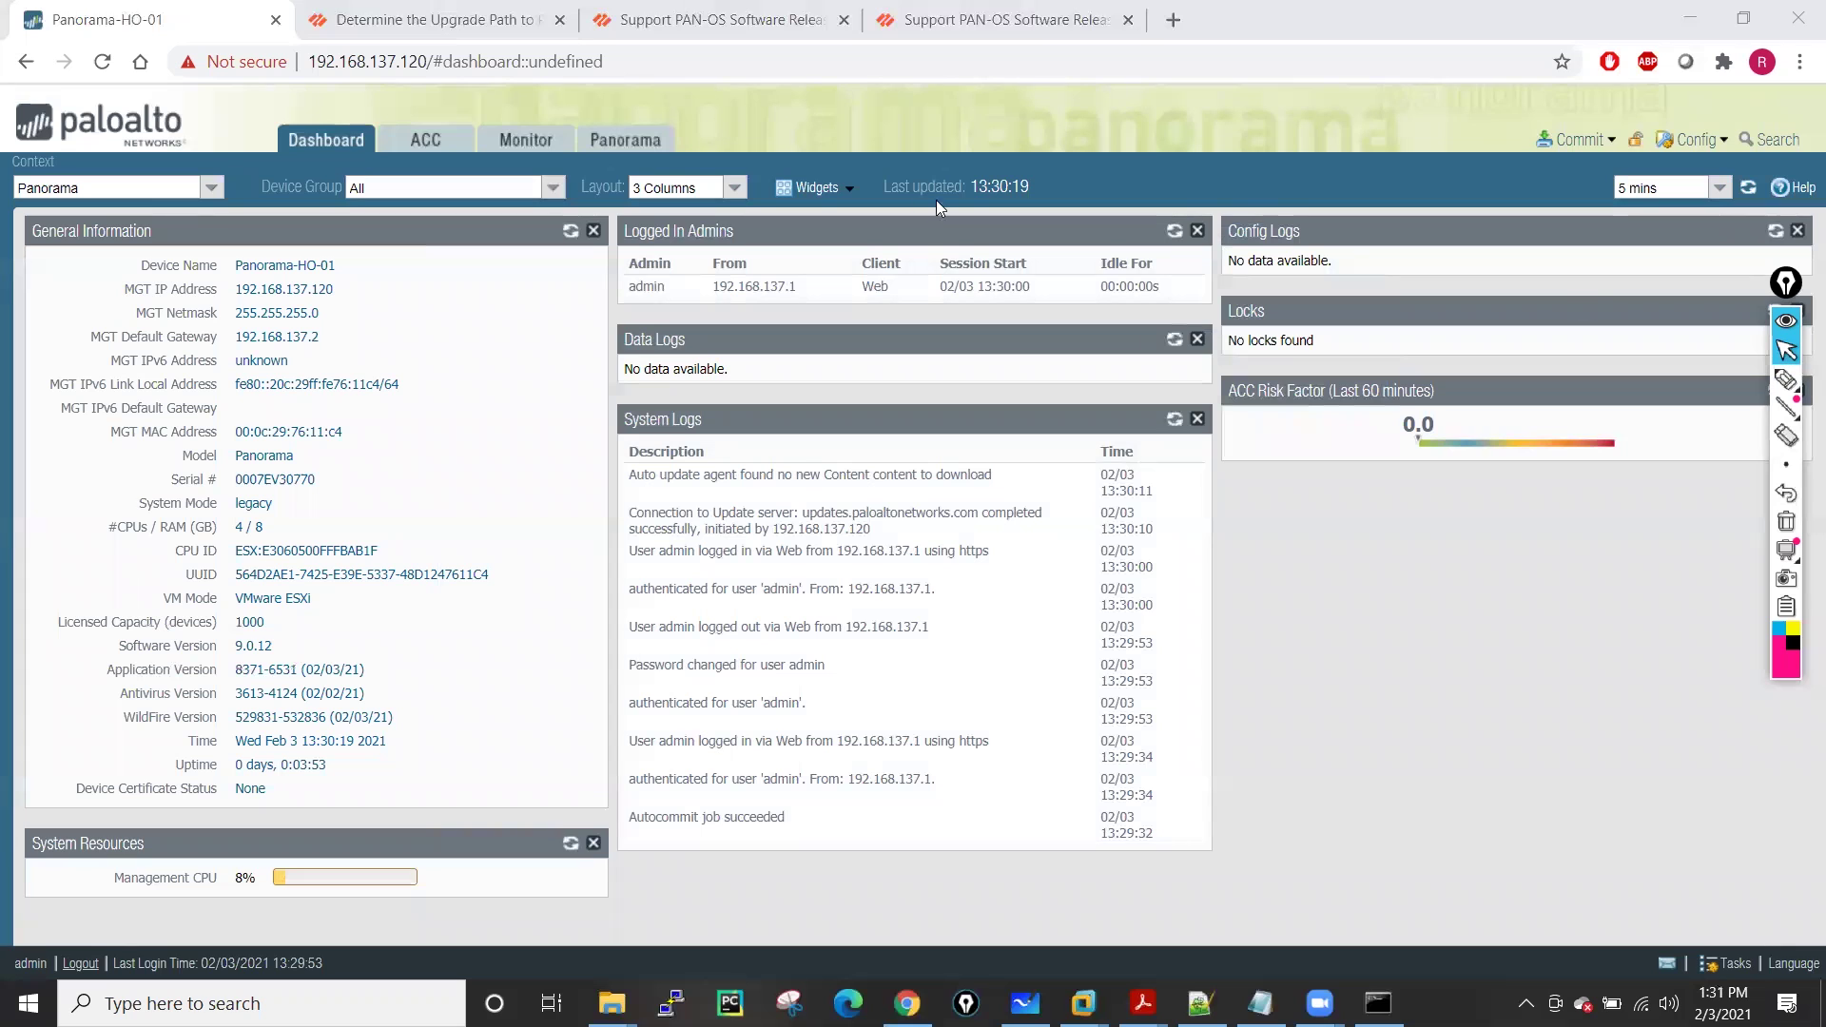
Open Panorama's software versions page via the Panorama tab
{"action": "left_click", "coordinate": [626, 140]}
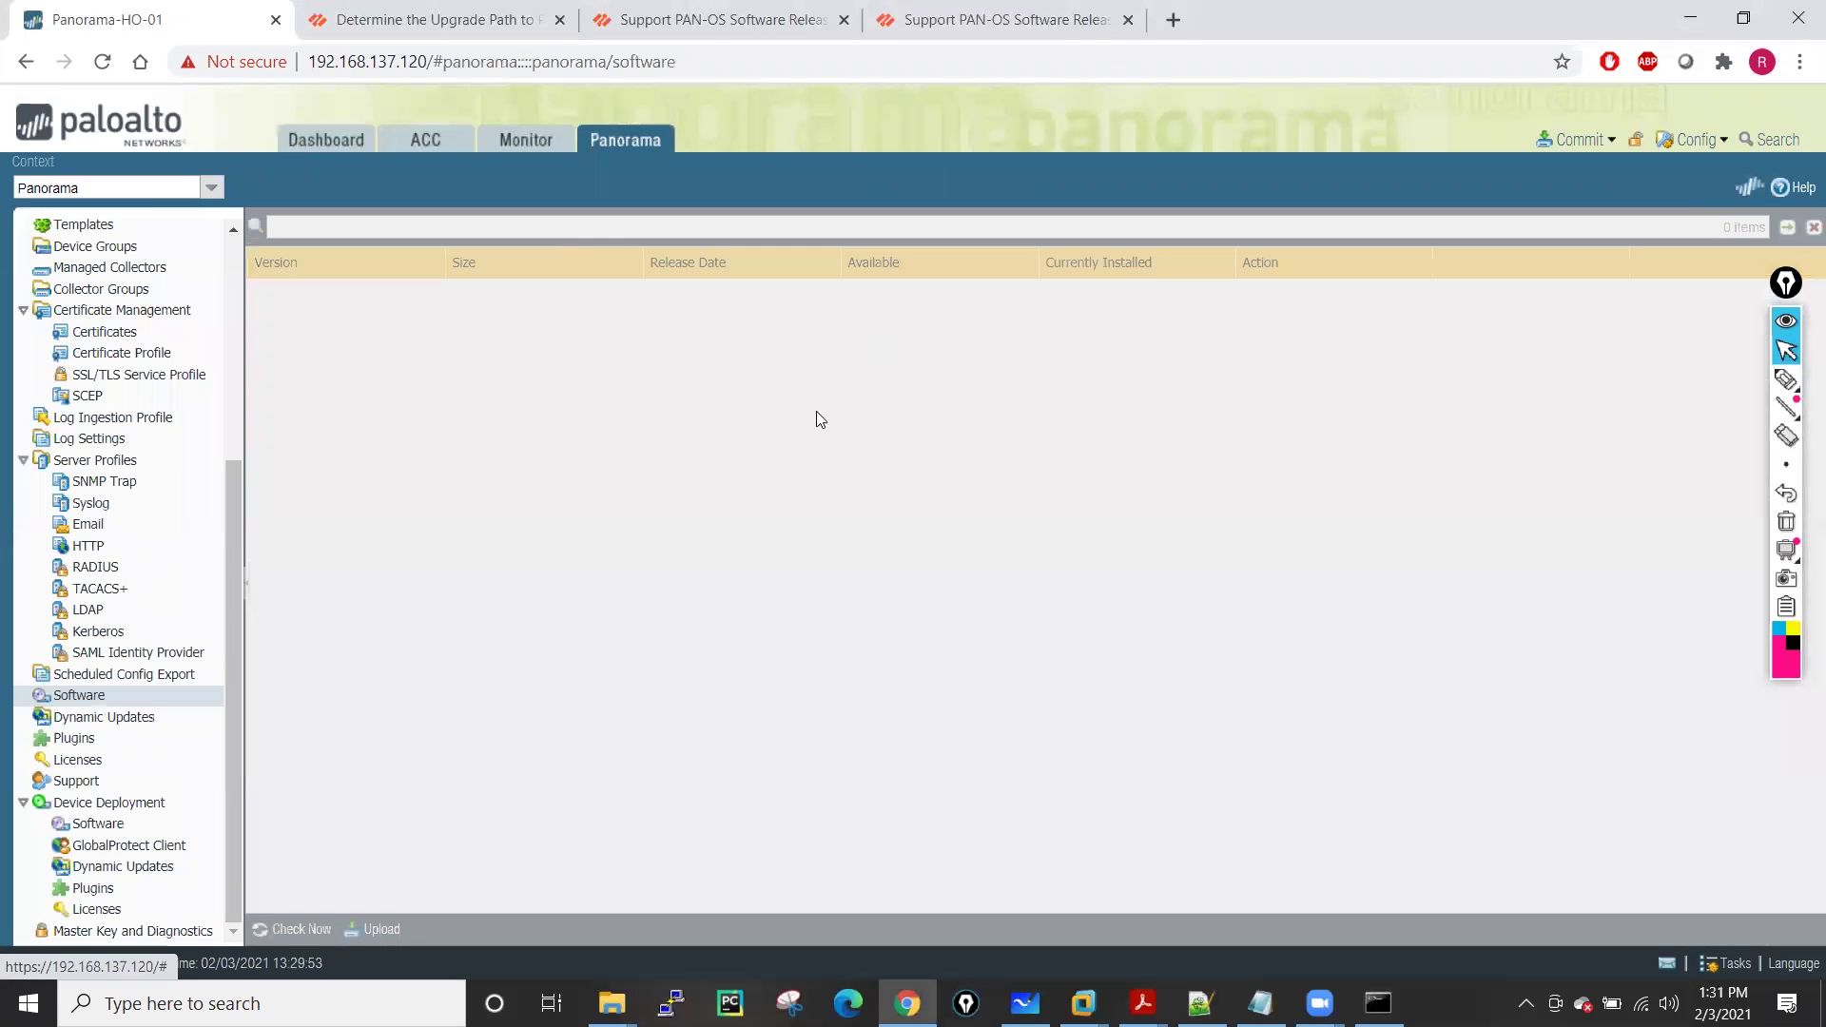